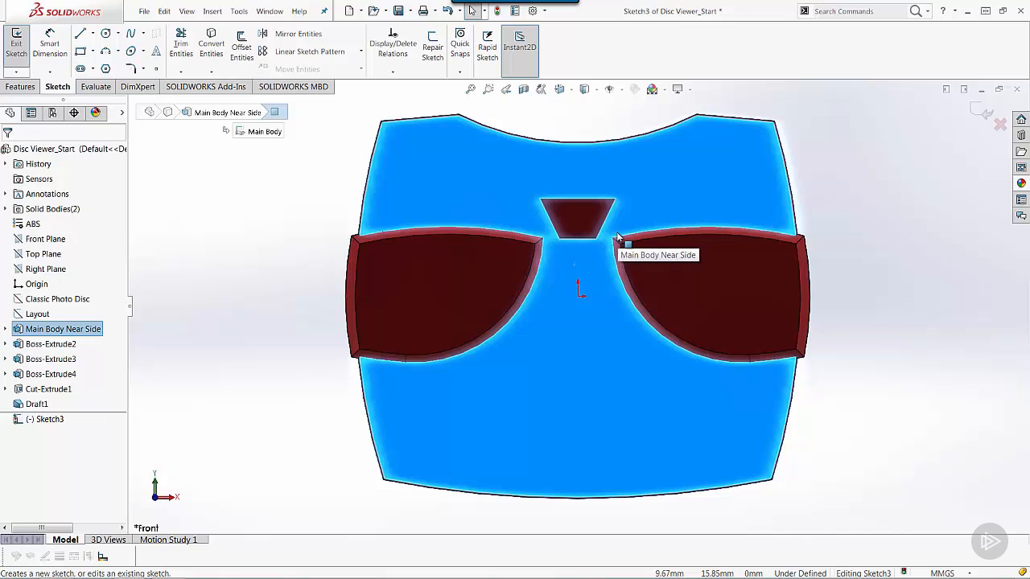
Sketch a center rectangle about 14 by 9.5 mm directly above the origin, between the two eyepieces on the main body face
{"action": "left_click", "coordinate": [93, 51]}
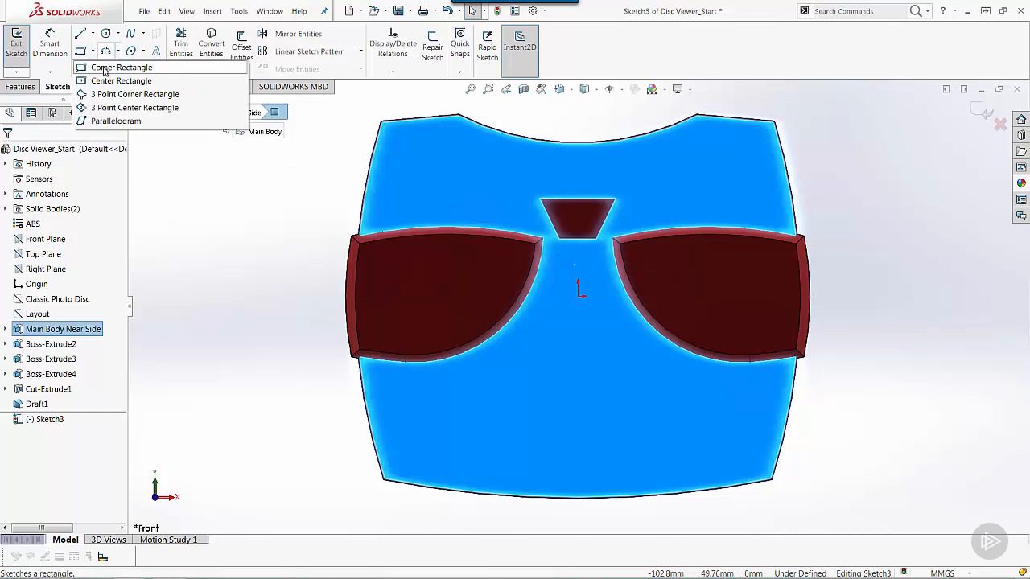
{"action": "left_click", "coordinate": [117, 81]}
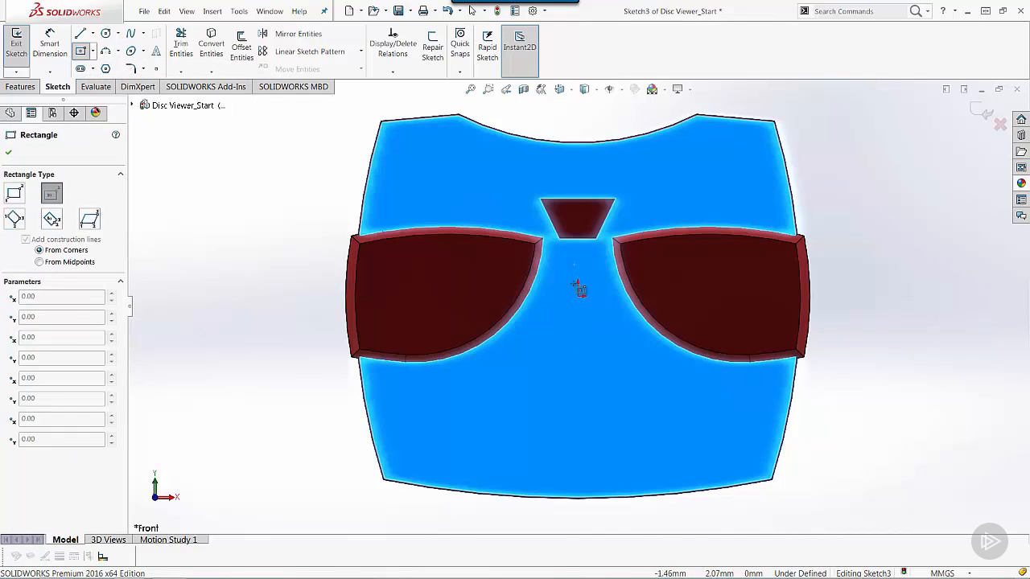
{"action": "left_click", "coordinate": [578, 273]}
{"action": "left_click", "coordinate": [550, 252]}
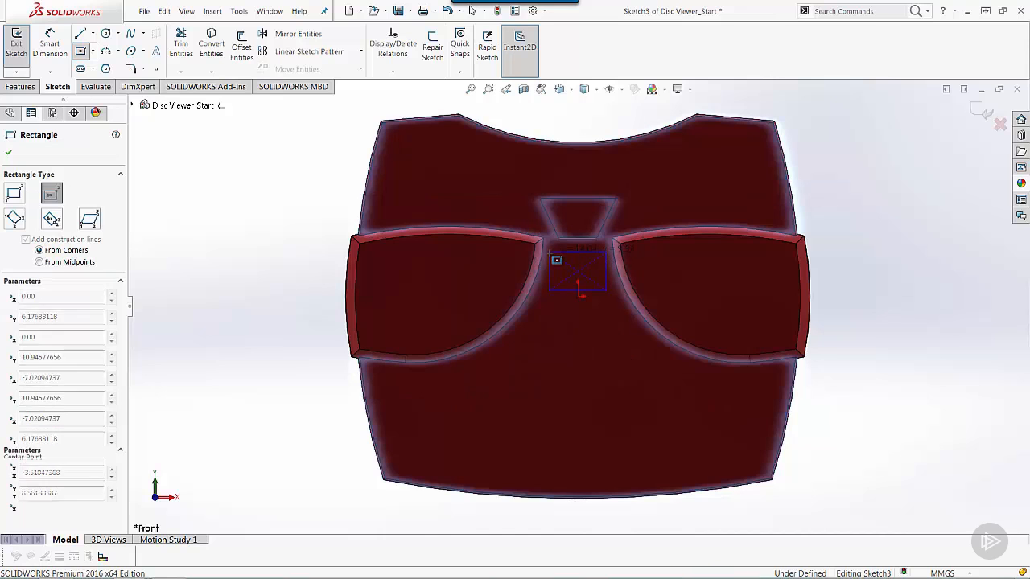
{"action": "right_click", "coordinate": [599, 361]}
{"action": "left_click", "coordinate": [599, 362]}
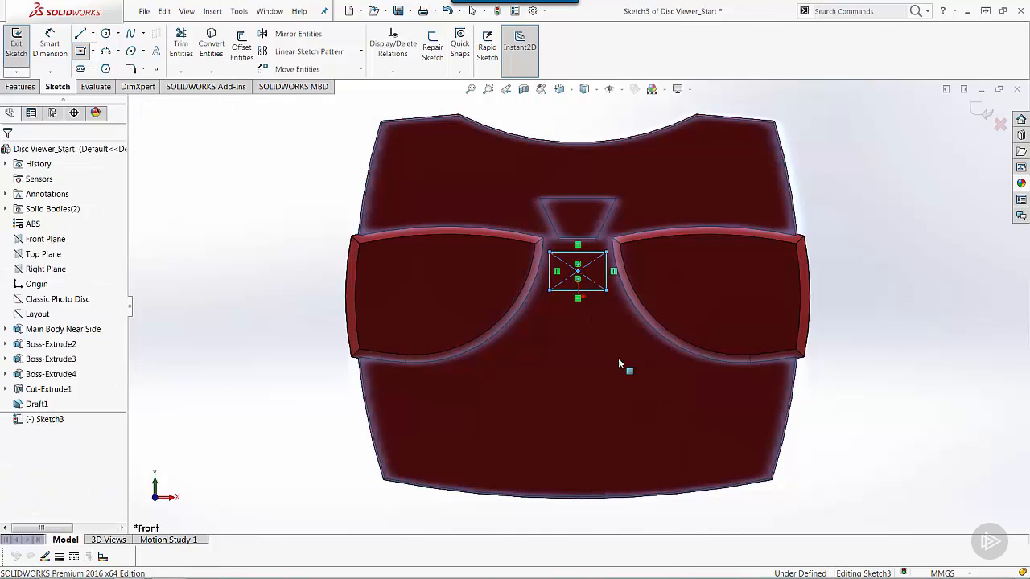
Make the rectangle's top line collinear with the bottom edge of the trapezoidal cut
{"action": "scroll", "coordinate": [593, 268], "scroll_direction": "up", "scroll_amount": 5}
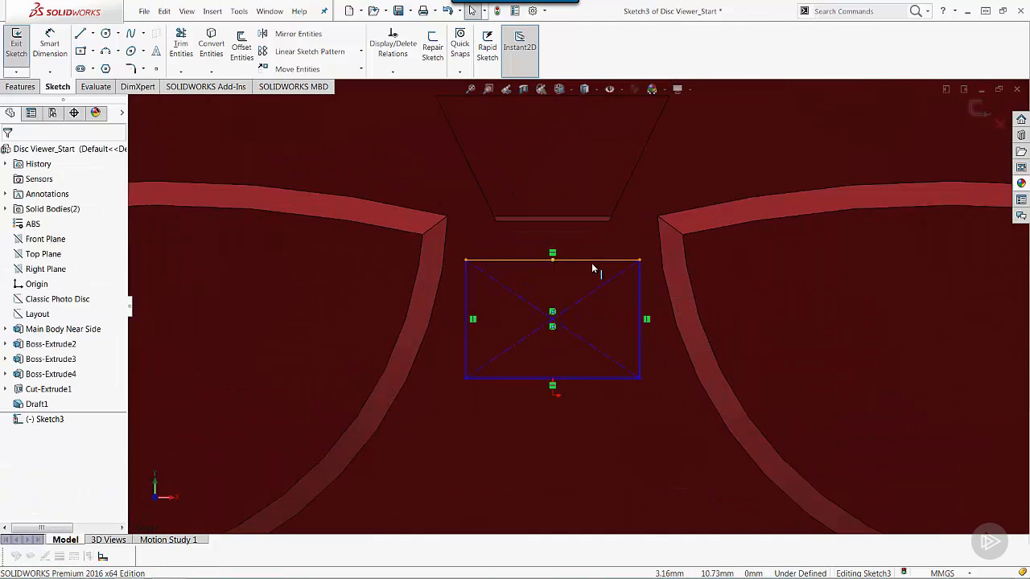
{"action": "left_click", "coordinate": [591, 261]}
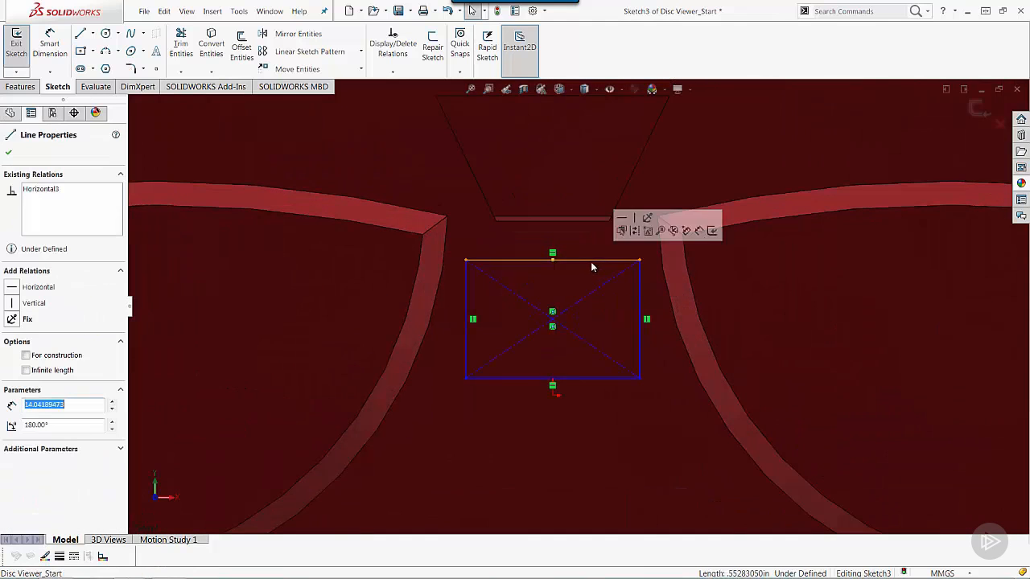
{"action": "left_click", "coordinate": [581, 222], "text": "ctrl"}
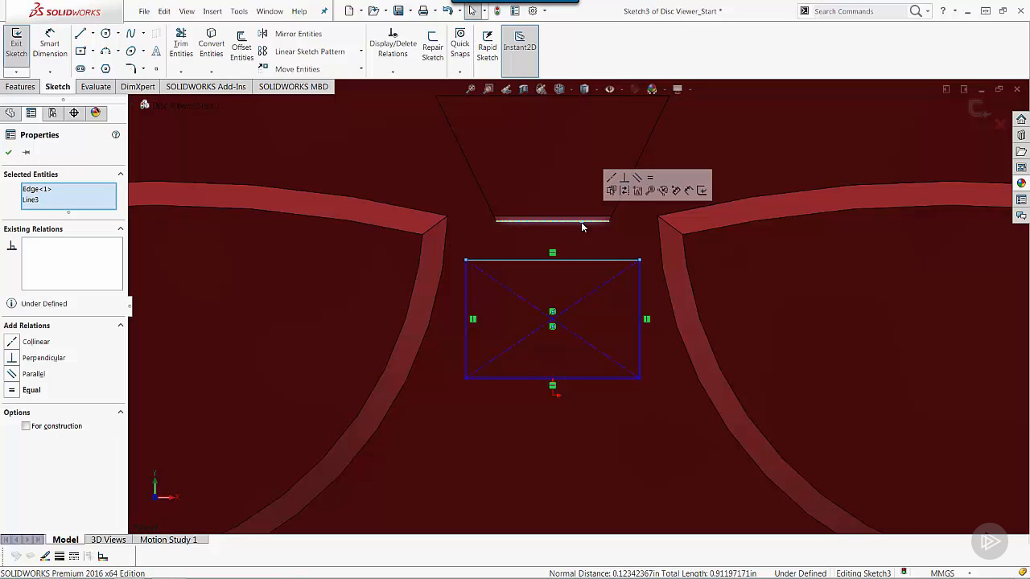
{"action": "left_click", "coordinate": [612, 179]}
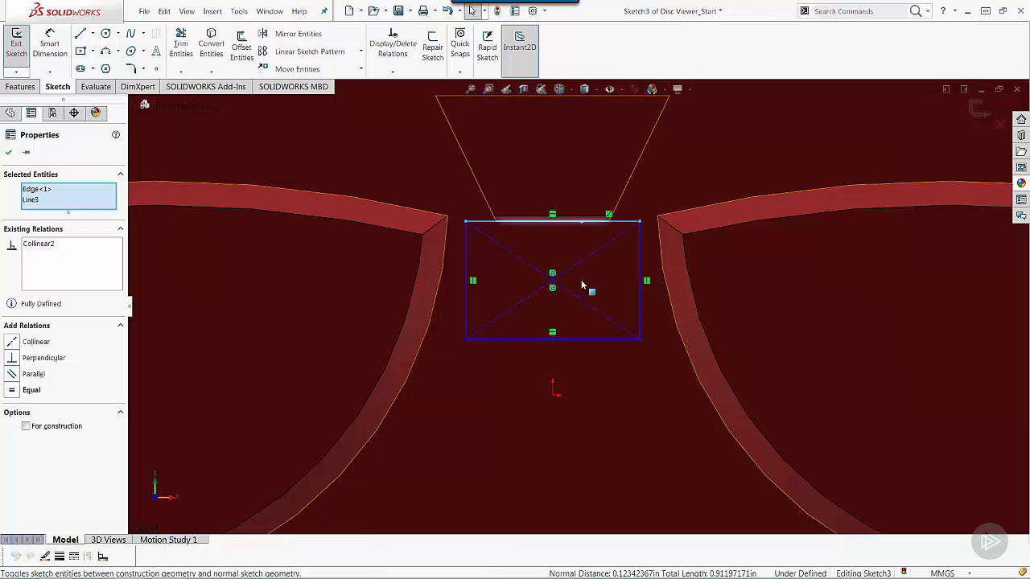
Add a vertical relation between the rectangle's center point and the origin
{"action": "left_click", "coordinate": [553, 284]}
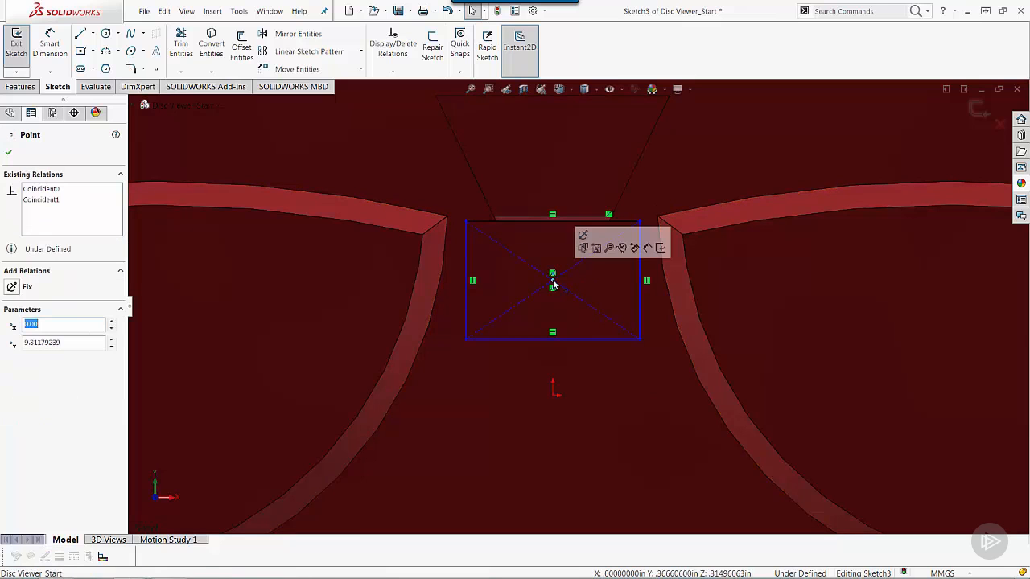
{"action": "left_click", "coordinate": [552, 398], "text": "ctrl"}
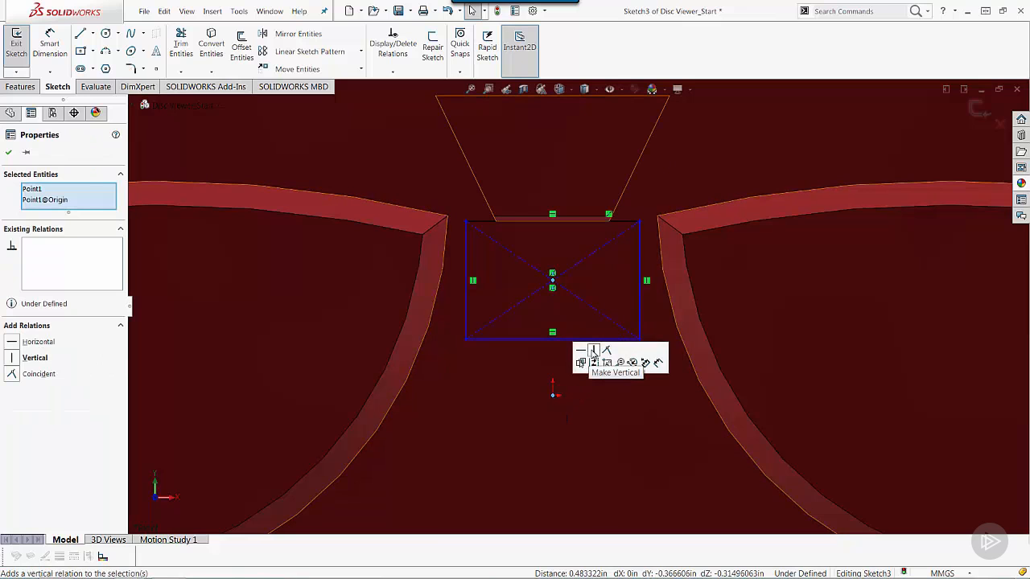
{"action": "left_click", "coordinate": [593, 352]}
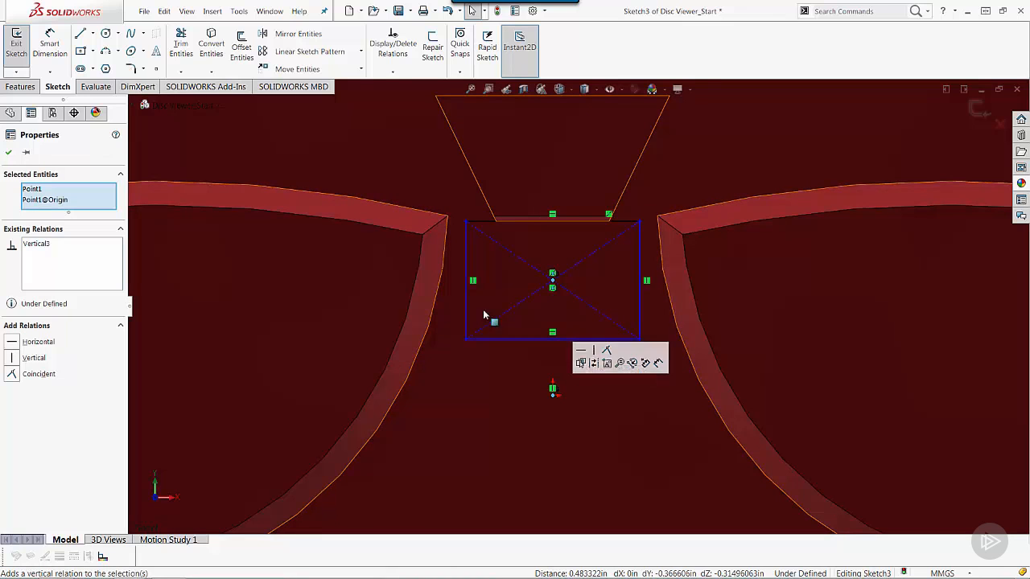
Dimension the rectangle's top line to a width of 30 mm
{"action": "left_click", "coordinate": [49, 44]}
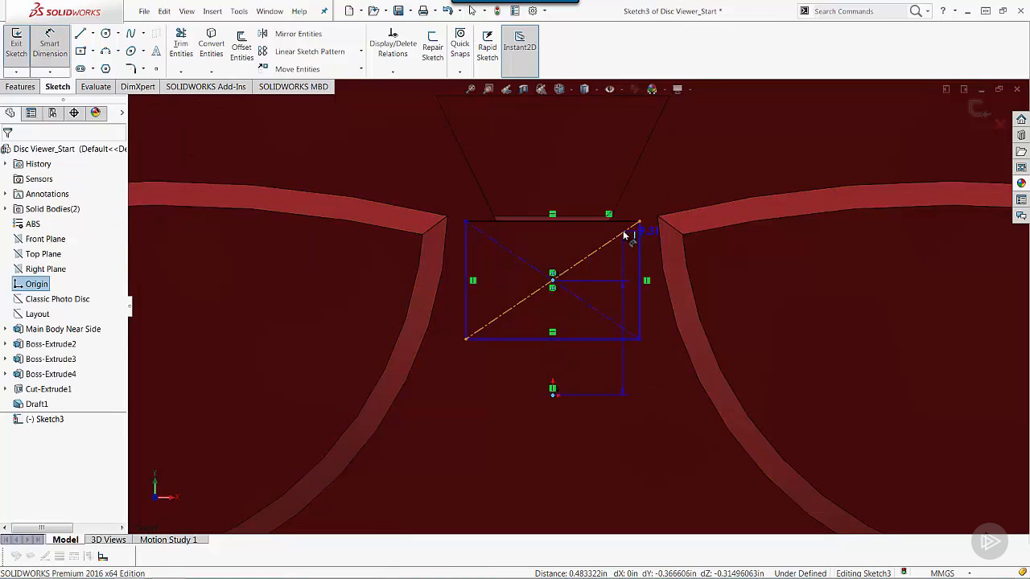
{"action": "key", "text": "Escape"}
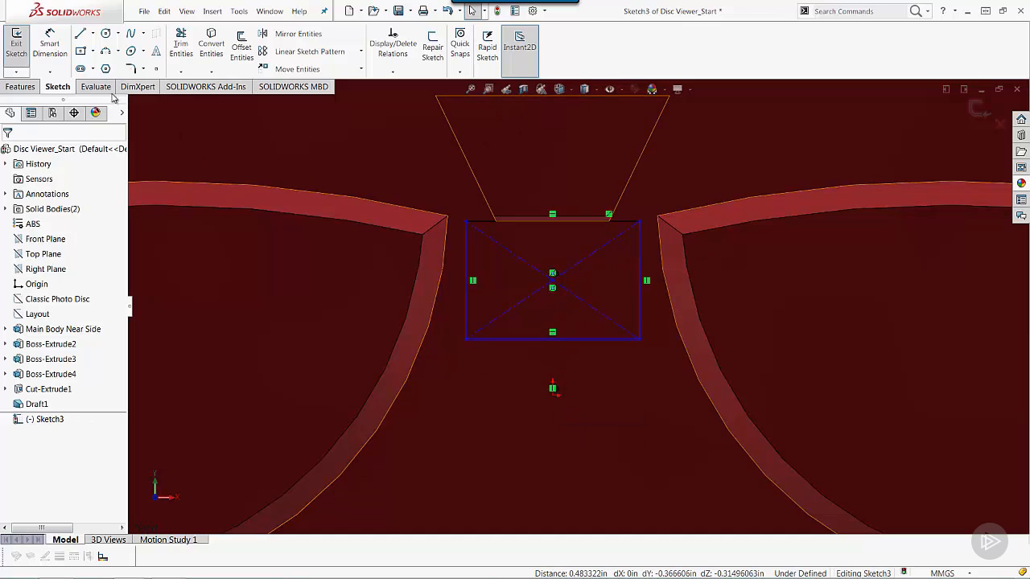
{"action": "left_click", "coordinate": [50, 45]}
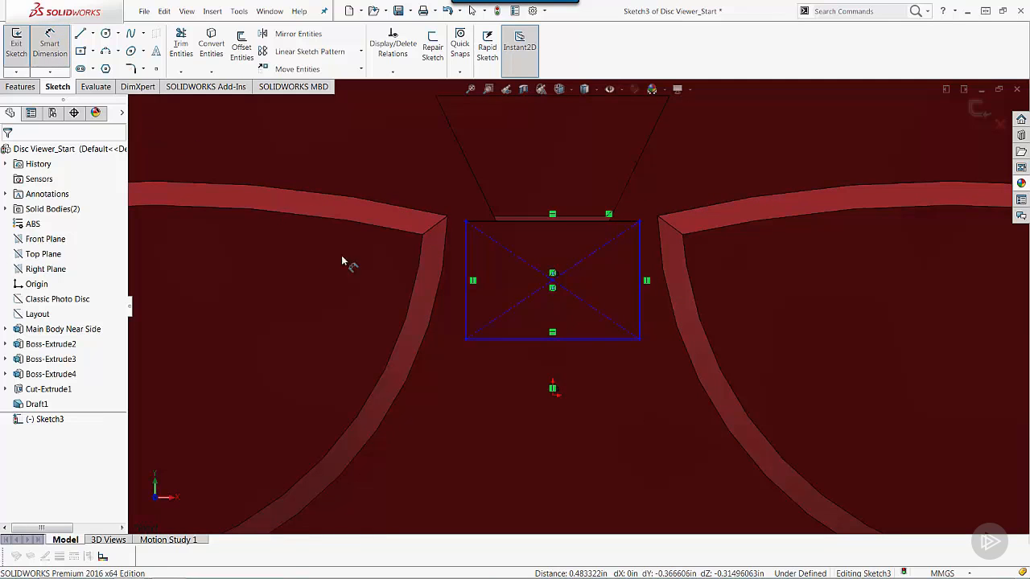
{"action": "left_click", "coordinate": [620, 221]}
{"action": "left_click", "coordinate": [553, 153]}
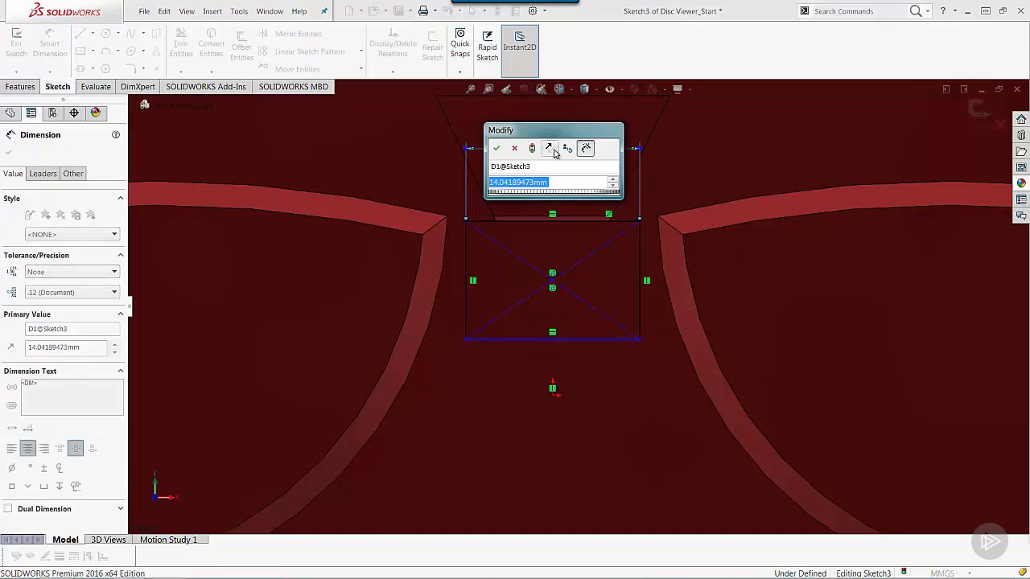
{"action": "type", "text": "30"}
{"action": "key", "text": "Return"}
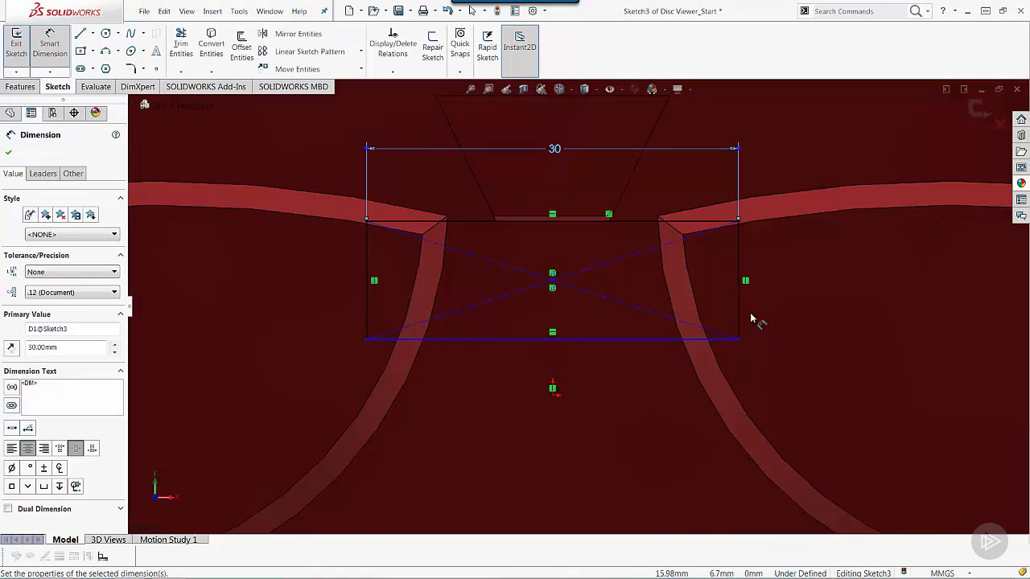
Dimension the rectangle's side line to a height of 10 mm
{"action": "left_click", "coordinate": [740, 311]}
{"action": "left_click", "coordinate": [778, 289]}
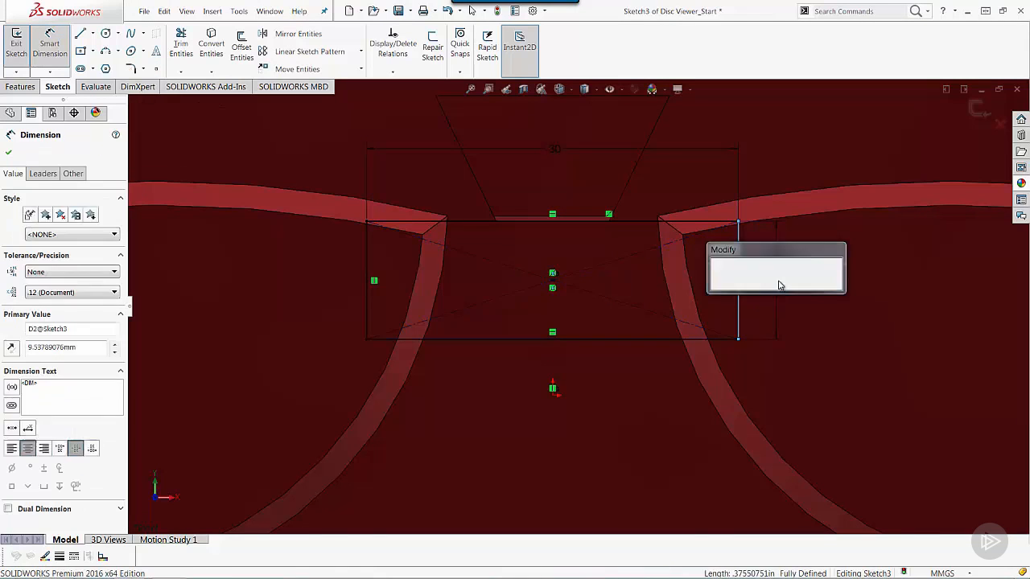
{"action": "type", "text": "10"}
{"action": "key", "text": "Return"}
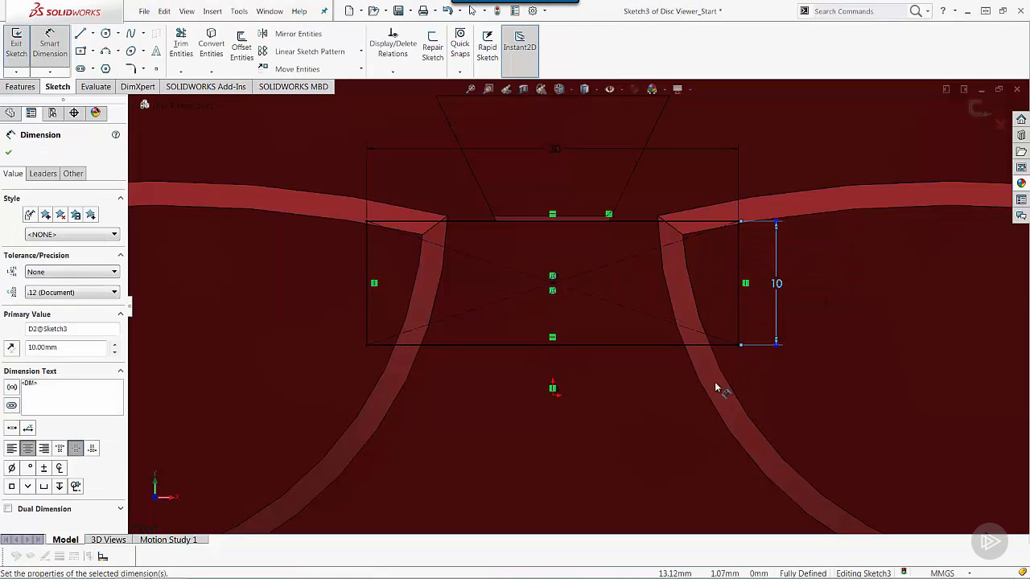
Extrude the rectangle outward between the eyepieces as a blind boss 25 mm deep, merged with the body and with 3° inward draft
{"action": "key", "text": "f"}
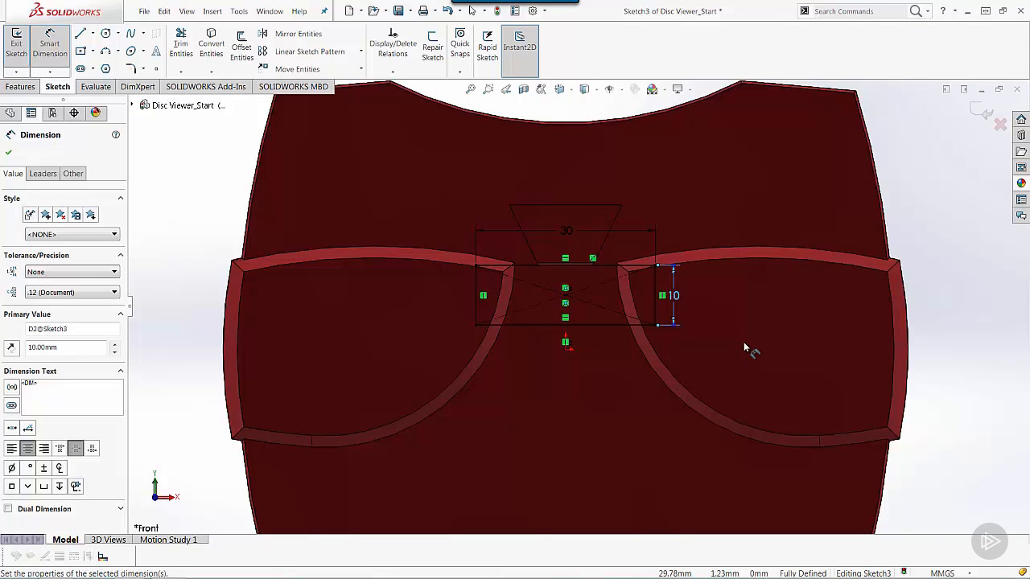
{"action": "left_click", "coordinate": [20, 86]}
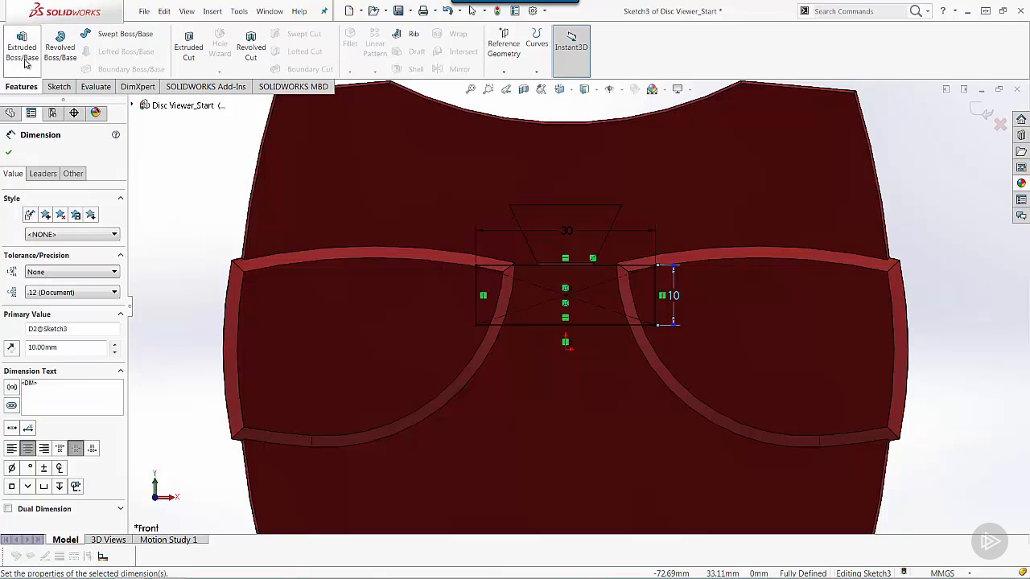
{"action": "left_click", "coordinate": [23, 55]}
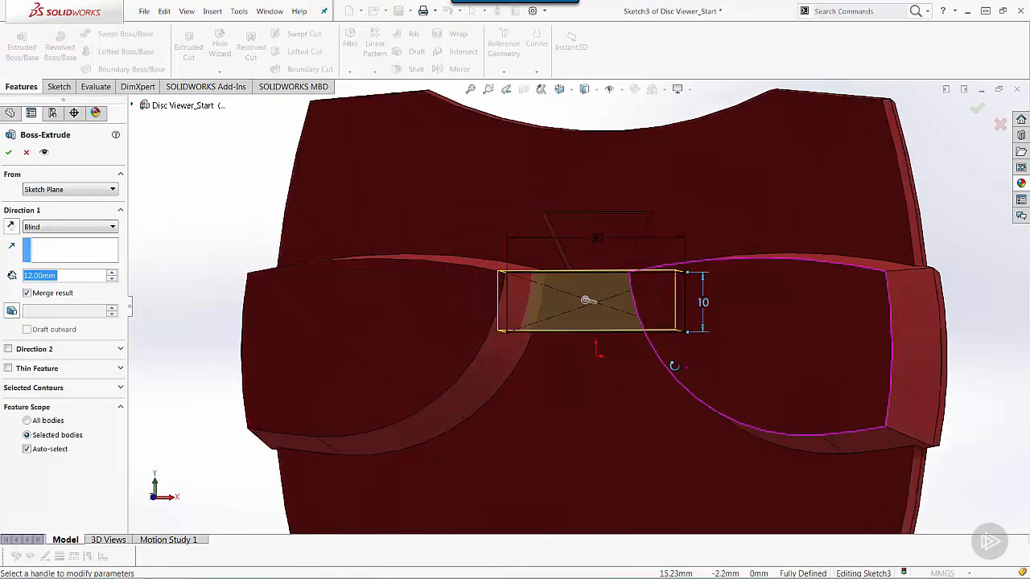
{"action": "middle_click_drag", "start_coordinate": [642, 395], "coordinate": [647, 438]}
{"action": "left_click", "coordinate": [694, 225]}
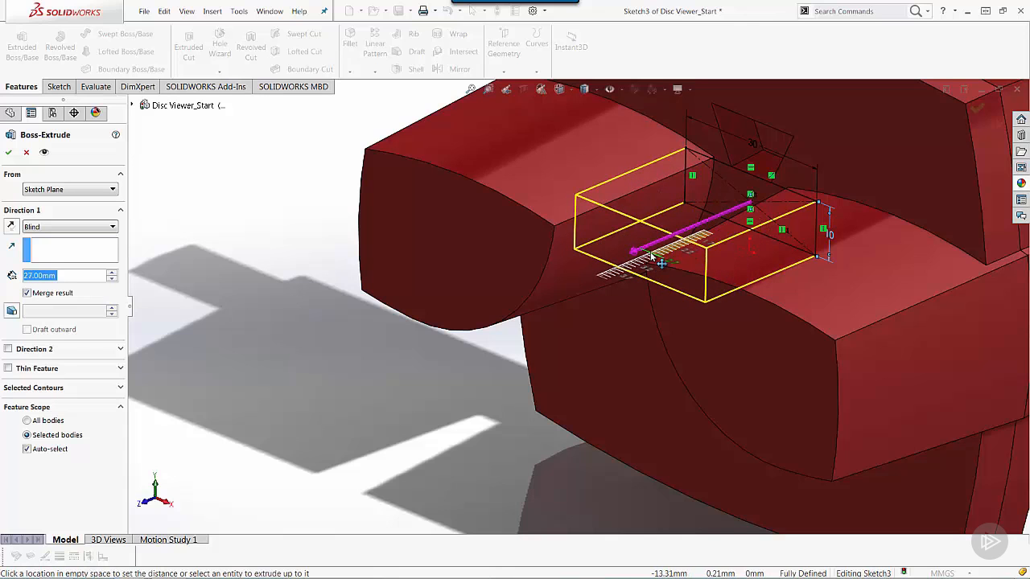
{"action": "left_click", "coordinate": [652, 256]}
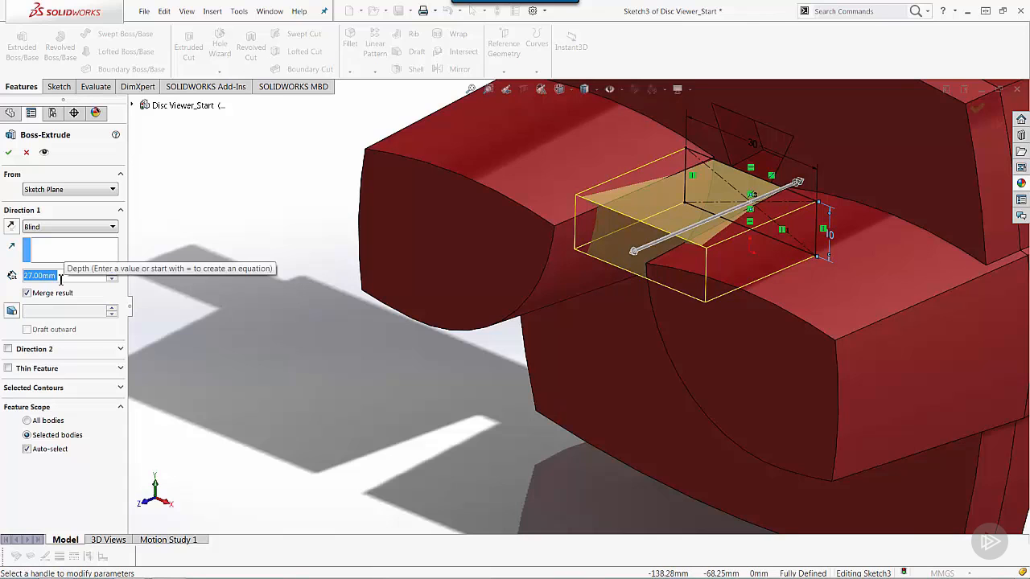
{"action": "type", "text": "25"}
{"action": "key", "text": "Return"}
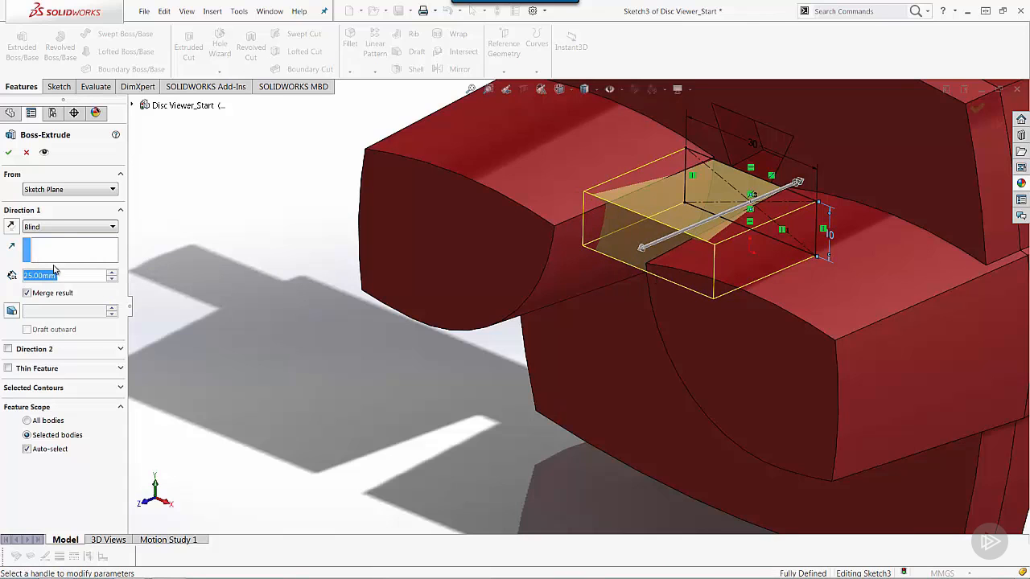
{"action": "left_click", "coordinate": [13, 311]}
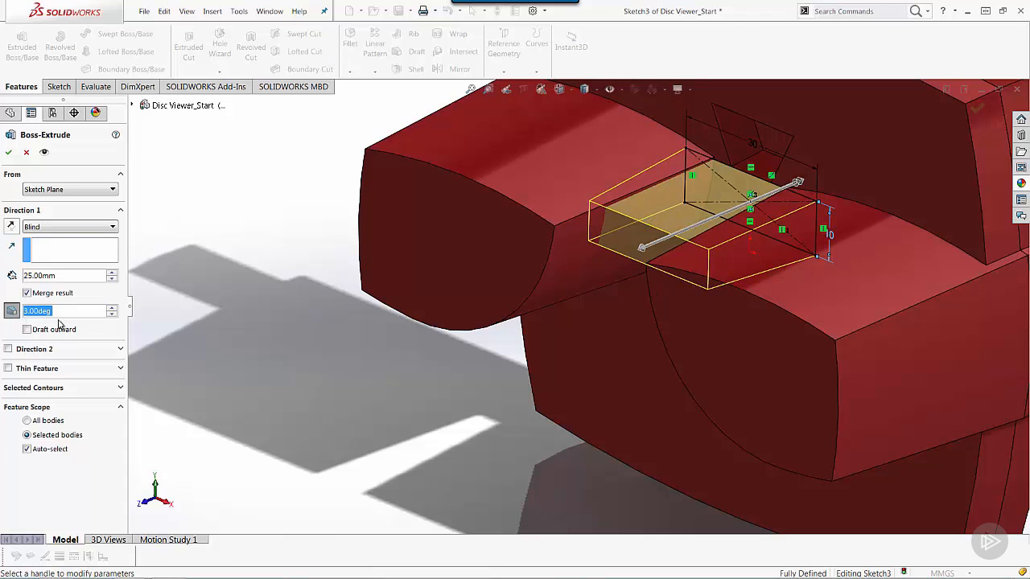
{"action": "left_click", "coordinate": [9, 153]}
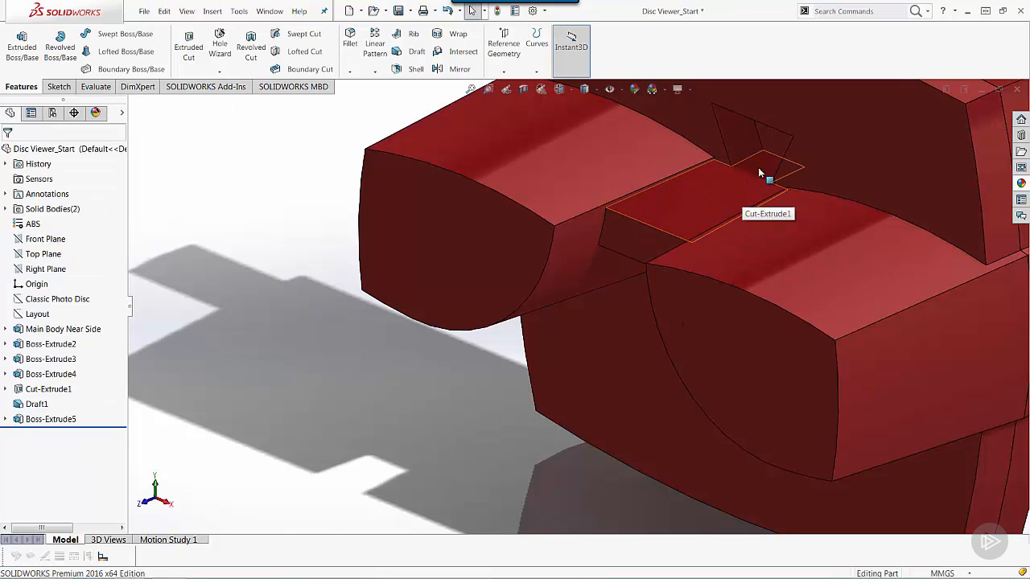
Examine the new bridge block and compare it with the eyepiece bridge in the V-M Viewer_Start assembly, declining to rebuild the assembly
{"action": "scroll", "coordinate": [758, 169], "scroll_direction": "down", "scroll_amount": 5}
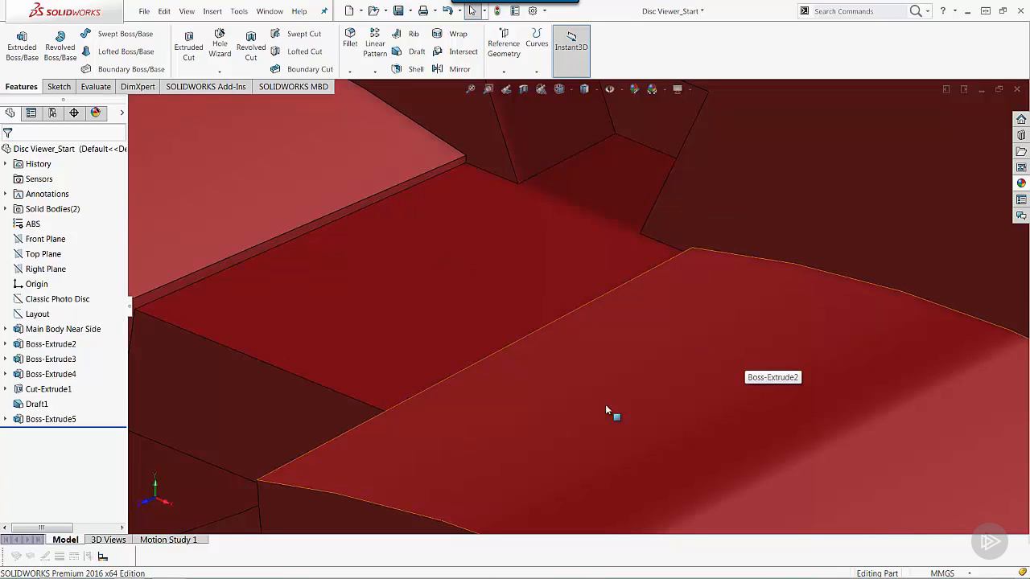
{"action": "scroll", "coordinate": [554, 428], "scroll_direction": "up", "scroll_amount": 4}
{"action": "middle_click_drag", "start_coordinate": [347, 472], "coordinate": [387, 471]}
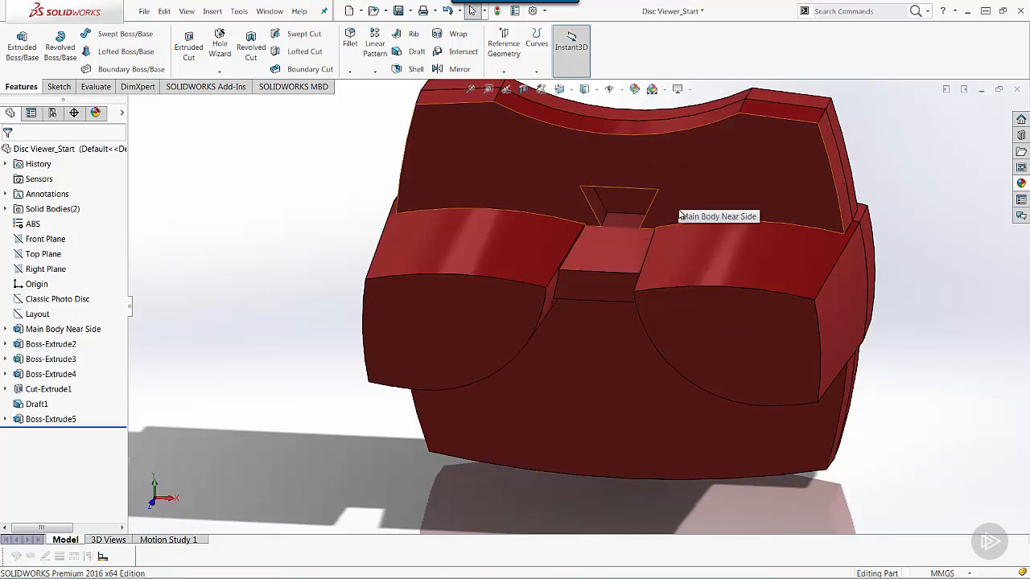
{"action": "key", "text": "ctrl+Tab"}
{"action": "left_click", "coordinate": [605, 309]}
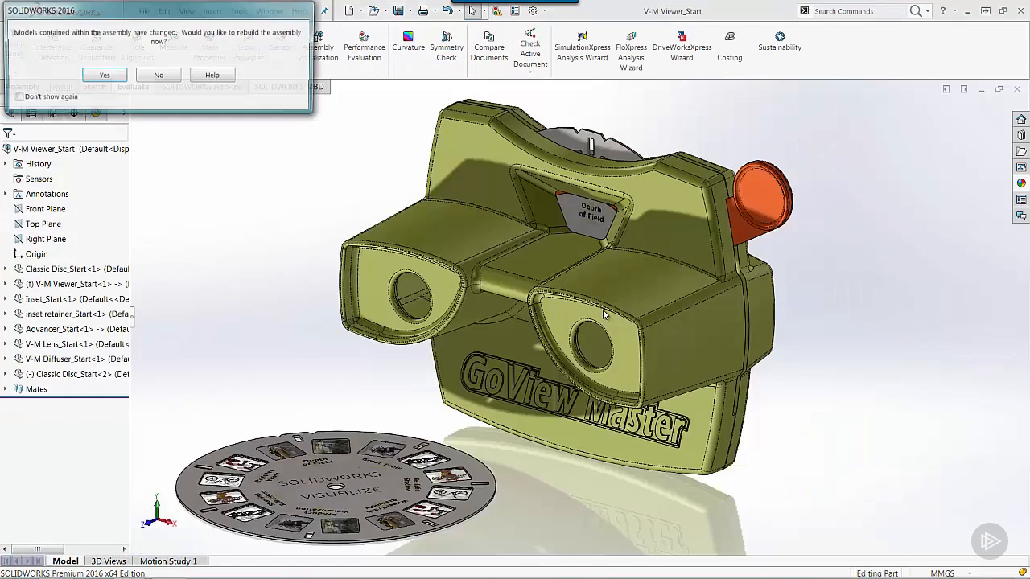
{"action": "left_click", "coordinate": [159, 74]}
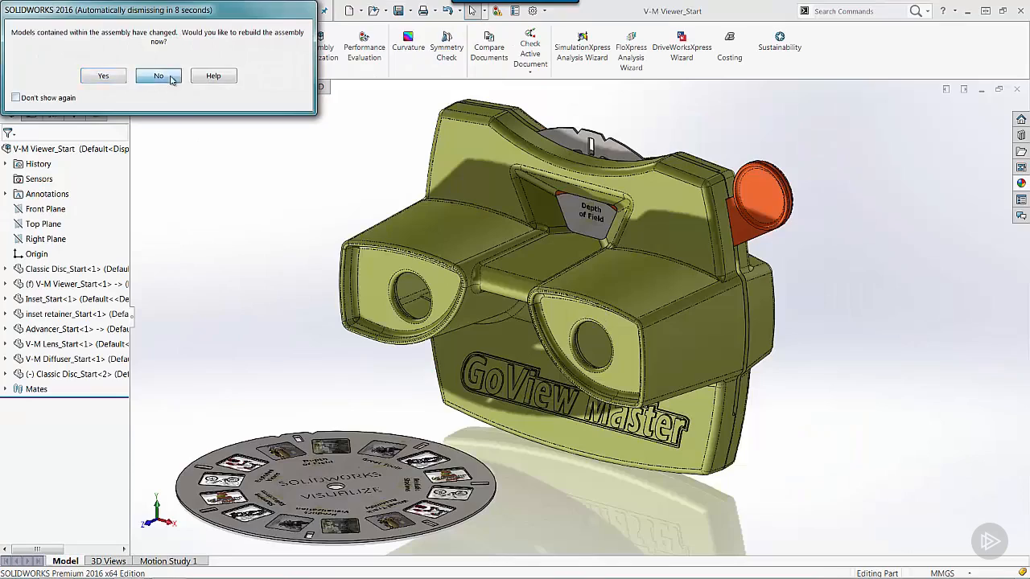
{"action": "middle_click_drag", "start_coordinate": [223, 223], "coordinate": [346, 337]}
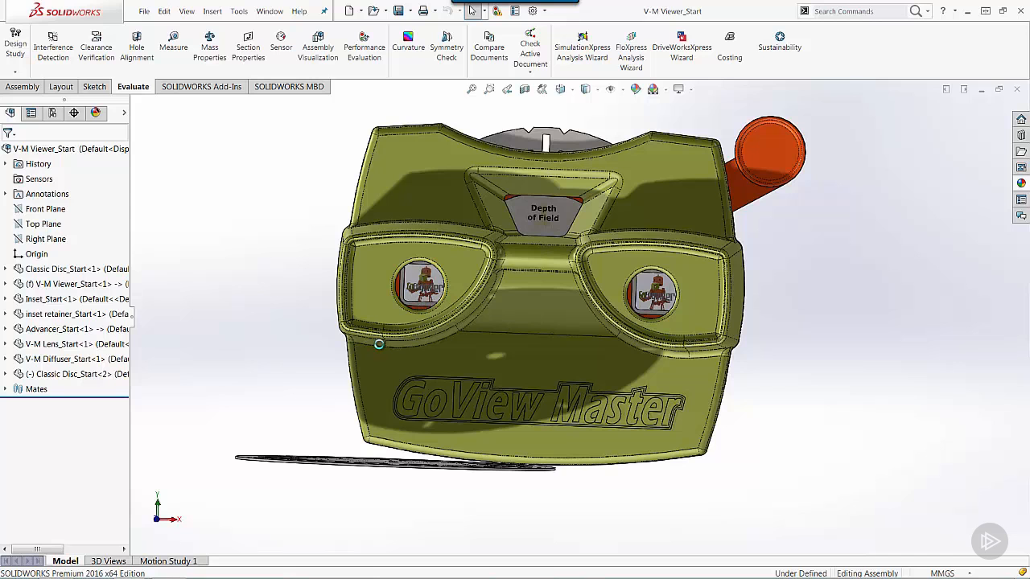
Return to the Disc Viewer_Start part and set up a 45° draft with the Front Plane as the neutral plane
{"action": "key", "text": "ctrl+Tab"}
{"action": "left_click", "coordinate": [524, 306]}
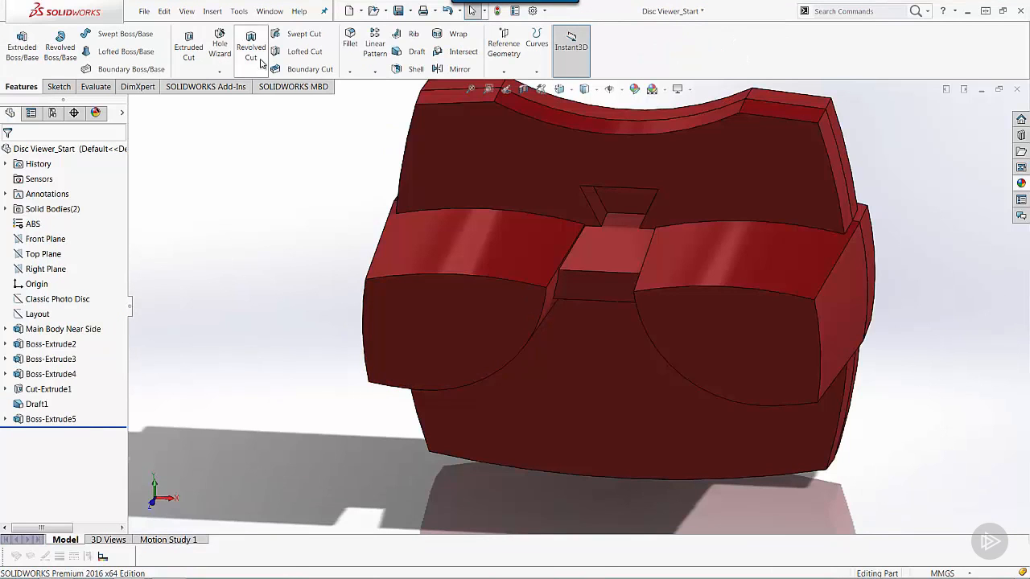
{"action": "left_click", "coordinate": [397, 52]}
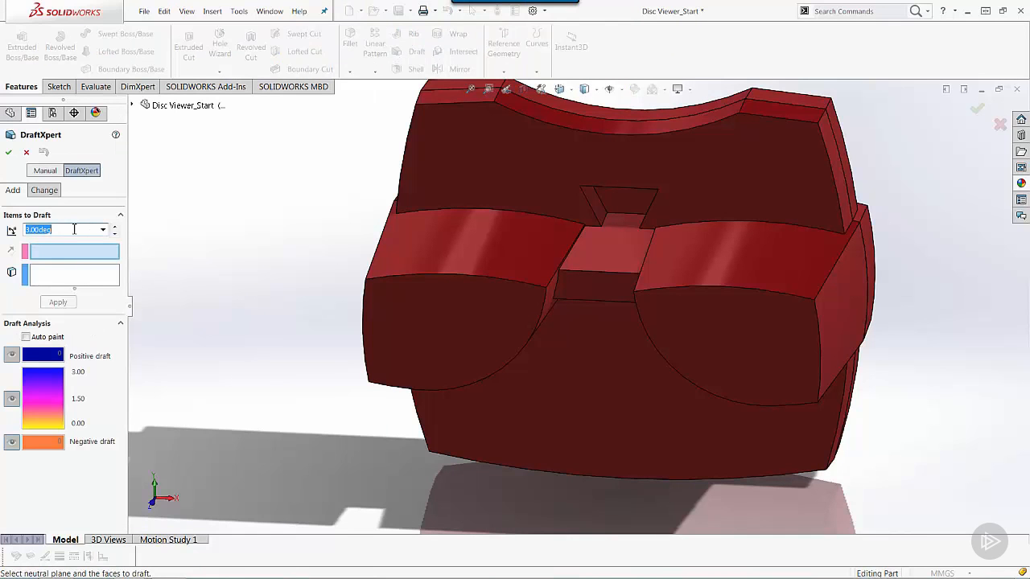
{"action": "left_click", "coordinate": [52, 254]}
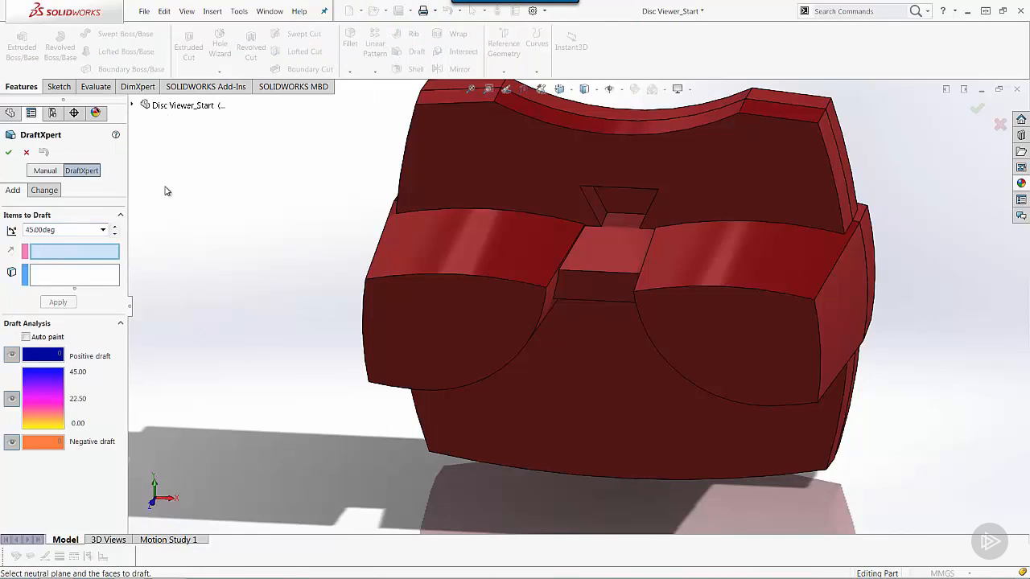
{"action": "left_click", "coordinate": [132, 105]}
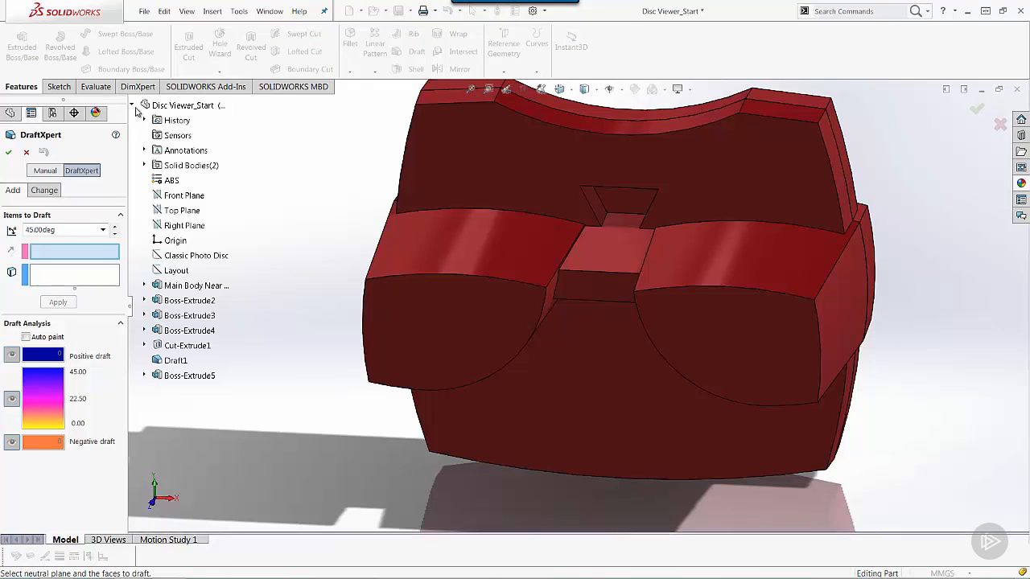
{"action": "left_click", "coordinate": [192, 198]}
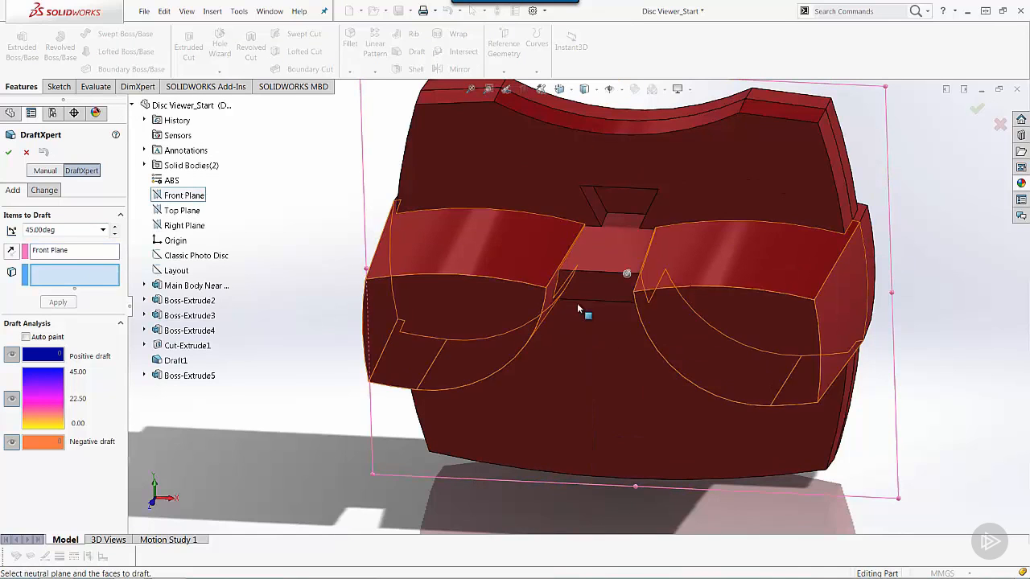
Apply the 45° draft to the upper and two side faces of the recess above the bridge, and close DraftXpert
{"action": "left_click", "coordinate": [604, 218]}
{"action": "middle_click_drag", "start_coordinate": [602, 254], "coordinate": [614, 167]}
{"action": "left_click", "coordinate": [625, 206]}
{"action": "middle_click_drag", "start_coordinate": [625, 207], "coordinate": [674, 284]}
{"action": "left_click", "coordinate": [631, 202]}
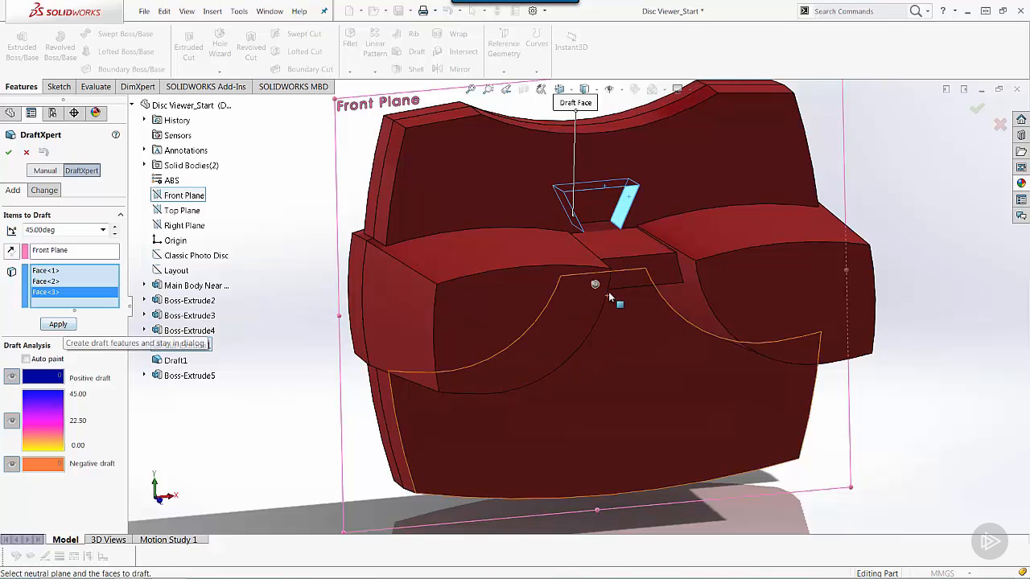
{"action": "middle_click_drag", "start_coordinate": [602, 287], "coordinate": [643, 327]}
{"action": "left_click", "coordinate": [58, 323]}
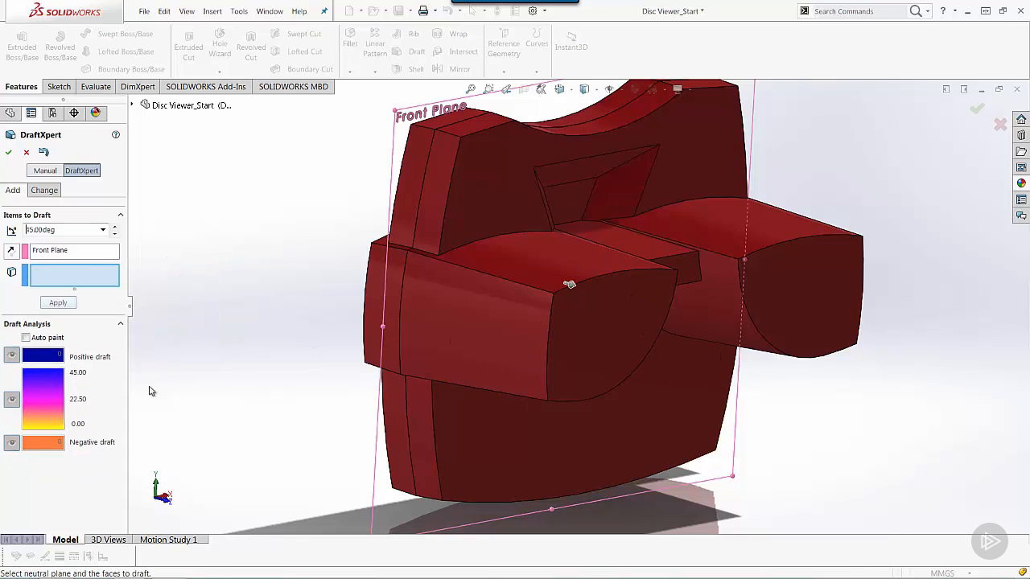
{"action": "middle_click_drag", "start_coordinate": [246, 429], "coordinate": [260, 453]}
{"action": "left_click", "coordinate": [25, 153]}
Orient the model to the Top view and open a new sketch on the Top Plane
{"action": "scroll", "coordinate": [330, 354], "scroll_direction": "up", "scroll_amount": 2}
{"action": "middle_click_drag", "start_coordinate": [330, 354], "coordinate": [254, 369]}
{"action": "middle_click_drag", "start_coordinate": [373, 407], "coordinate": [395, 358]}
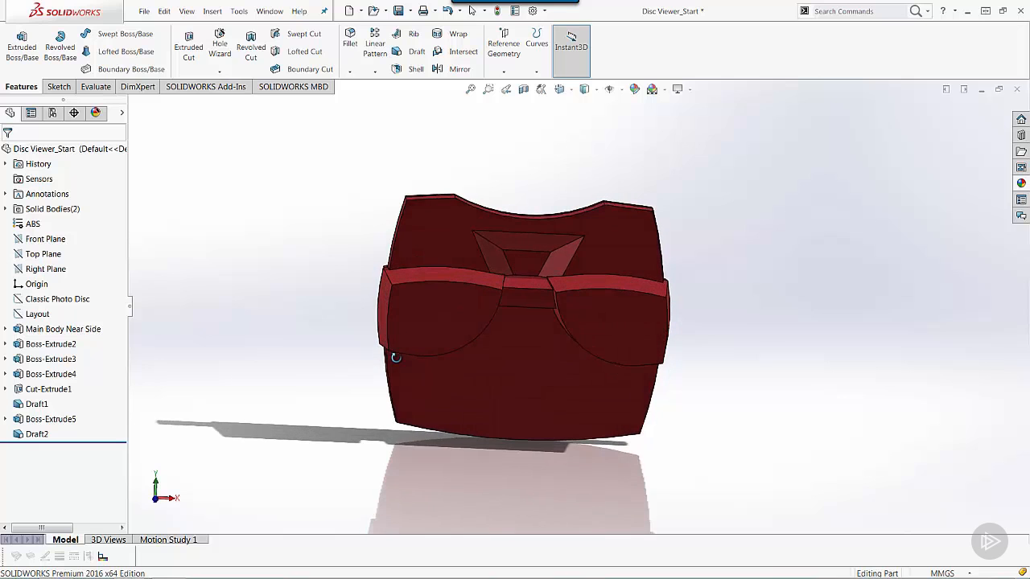
{"action": "key", "text": "ctrl+5"}
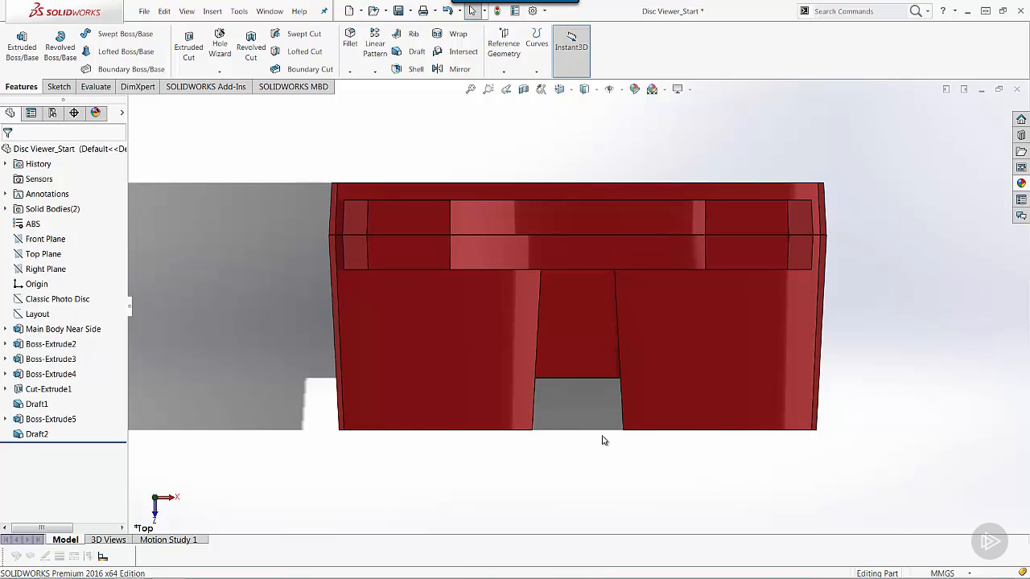
{"action": "left_click", "coordinate": [36, 255]}
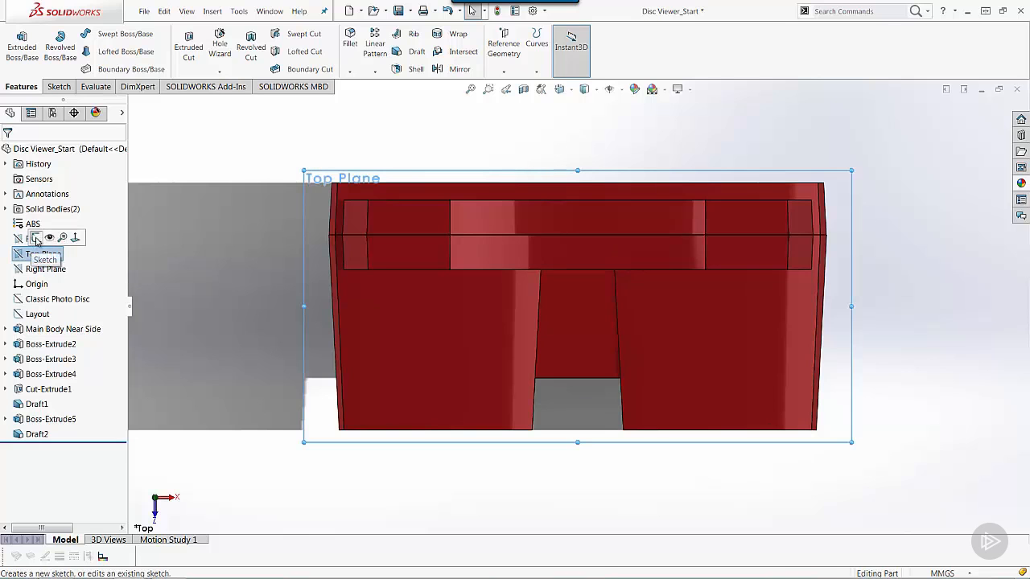
{"action": "left_click", "coordinate": [36, 242]}
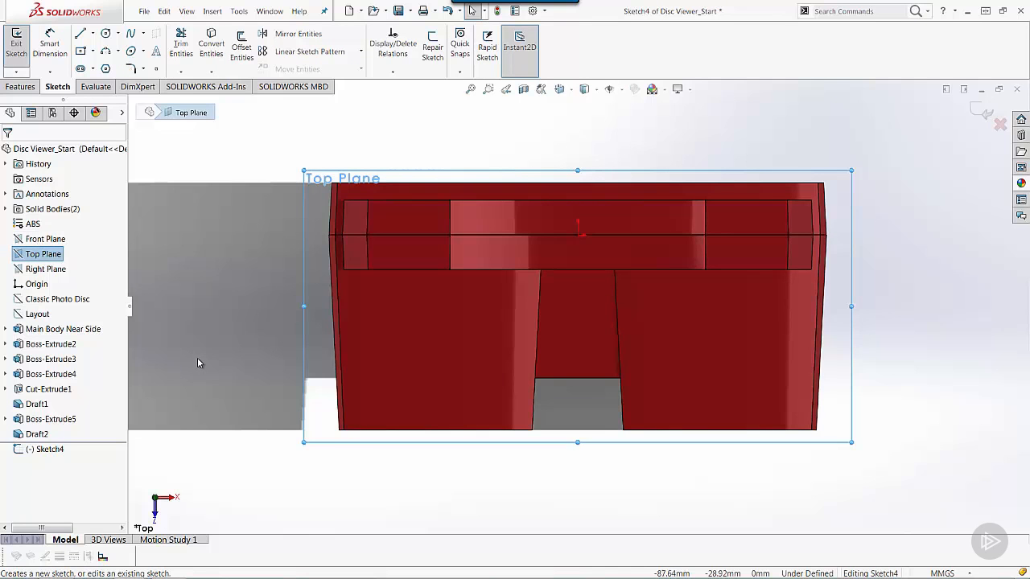
Sketch a vertical centerline about 153 mm long from the origin, running past the front of the eyepieces
{"action": "scroll", "coordinate": [578, 320], "scroll_direction": "up", "scroll_amount": 5}
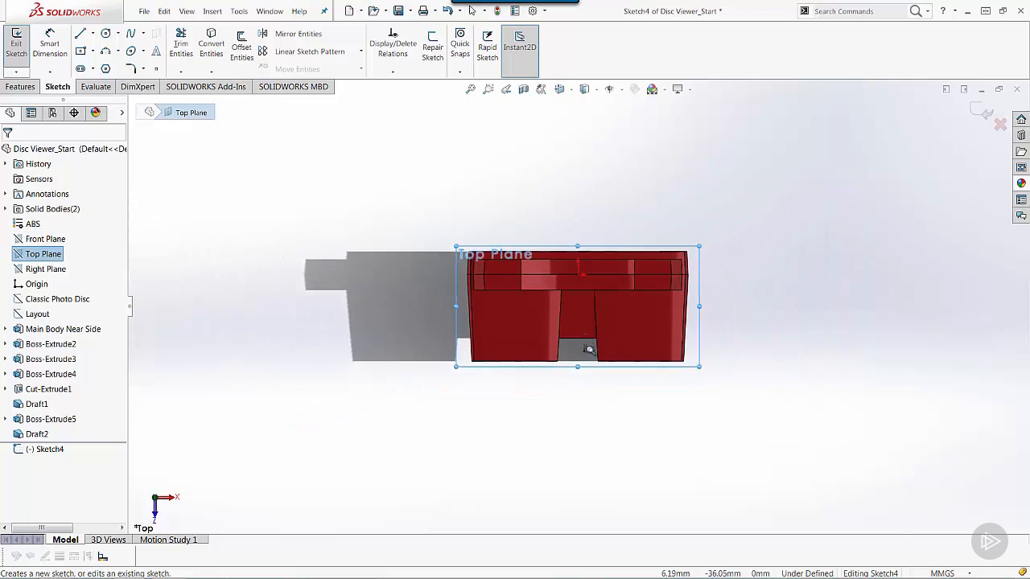
{"action": "scroll", "coordinate": [588, 358], "scroll_direction": "up", "scroll_amount": 4}
{"action": "mouse_move", "coordinate": [692, 430]}
{"action": "middle_mouse_down", "text": "ctrl"}
{"action": "mouse_move", "coordinate": [655, 357]}
{"action": "mouse_move", "coordinate": [655, 333]}
{"action": "middle_mouse_up", "text": "ctrl"}
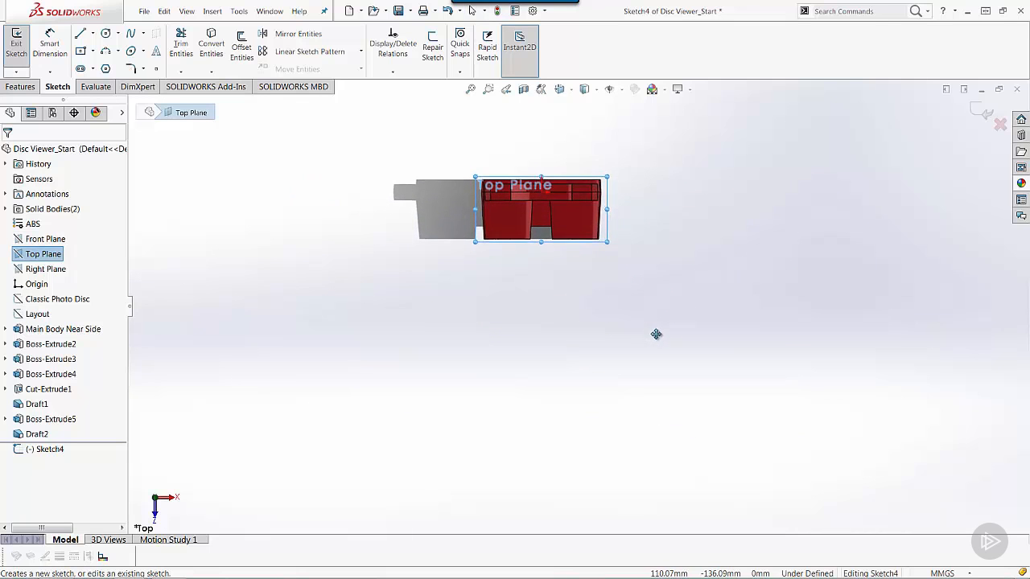
{"action": "left_click", "coordinate": [93, 36]}
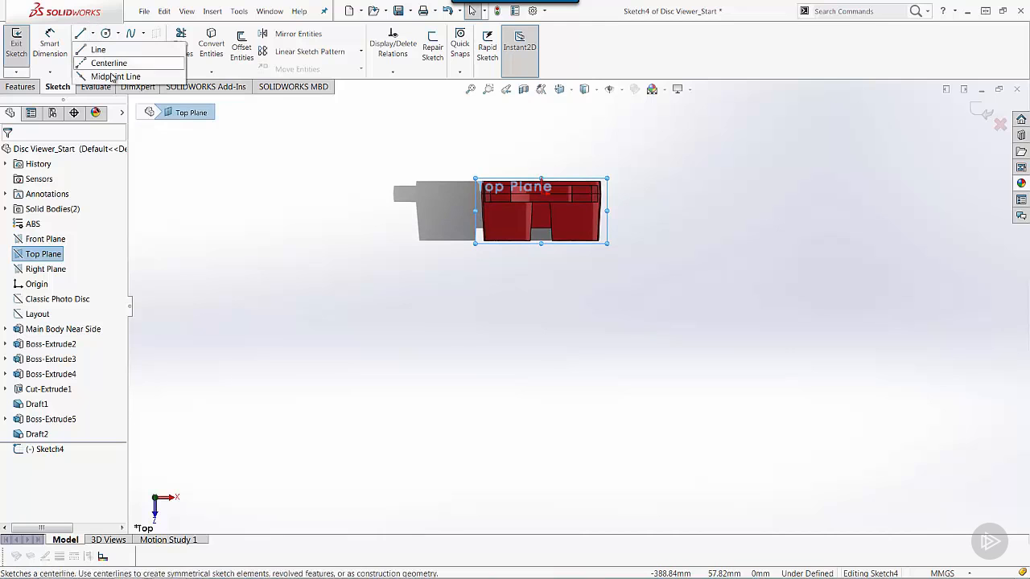
{"action": "left_click", "coordinate": [541, 179]}
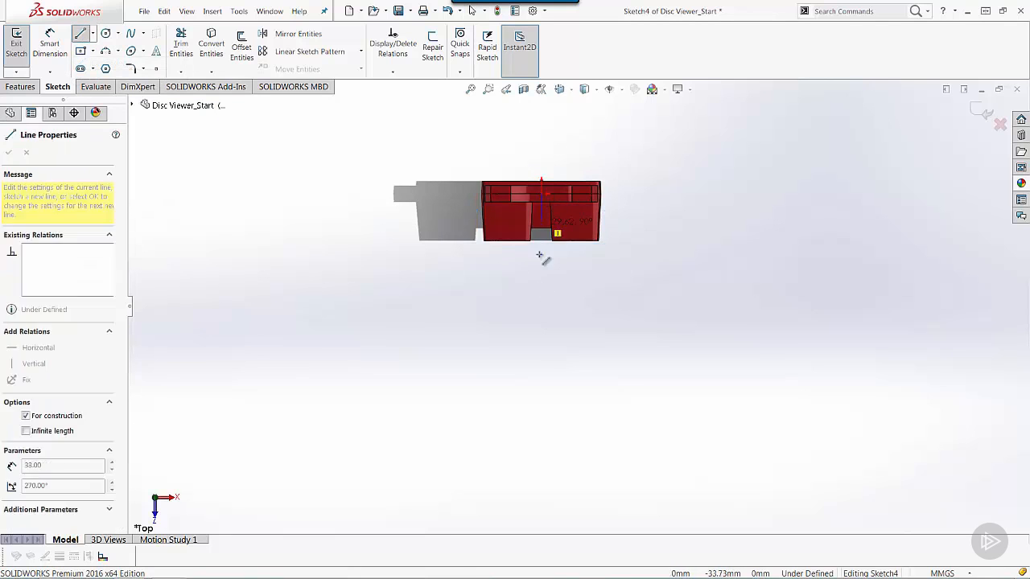
{"action": "left_click", "coordinate": [542, 352]}
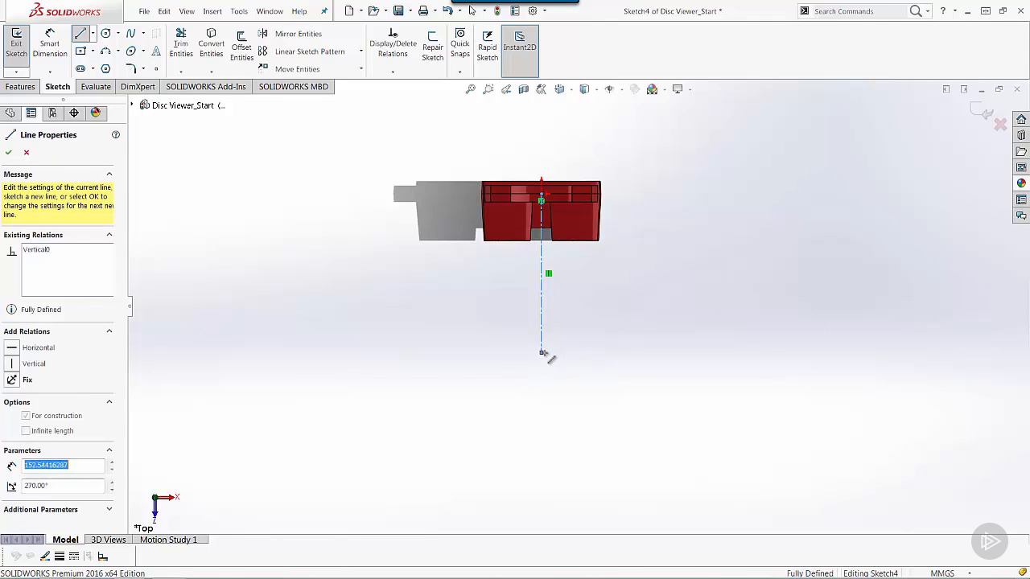
{"action": "right_click", "coordinate": [610, 338]}
{"action": "left_click", "coordinate": [622, 344]}
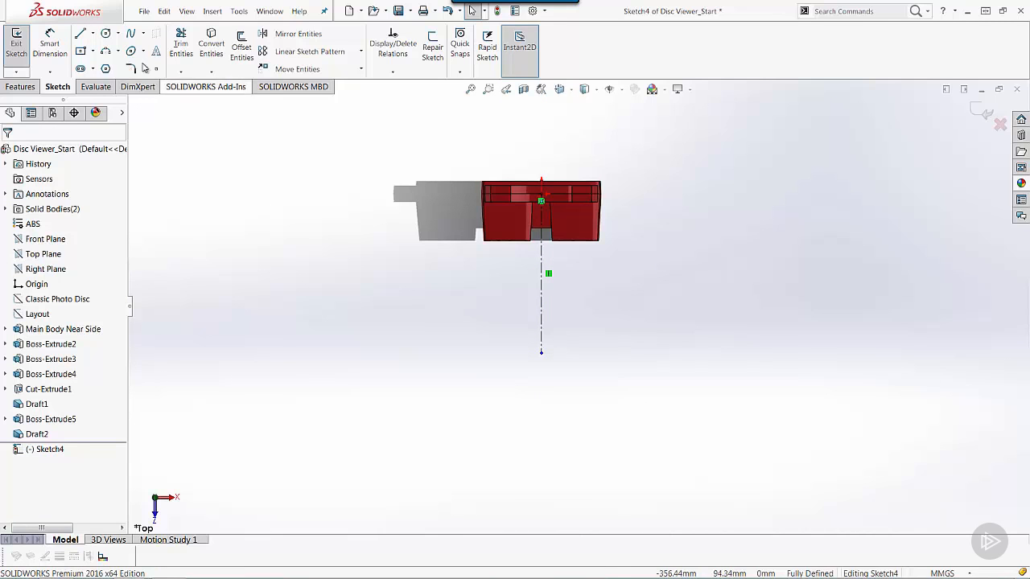
Sketch a circle of about 113 mm radius centred on the free end of the centerline
{"action": "left_click", "coordinate": [106, 33]}
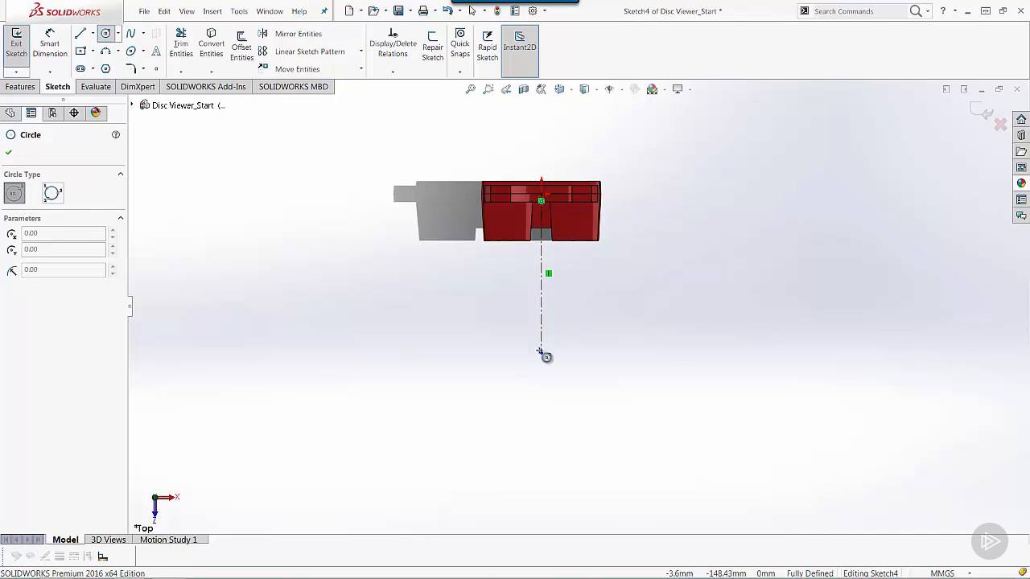
{"action": "left_click", "coordinate": [541, 351]}
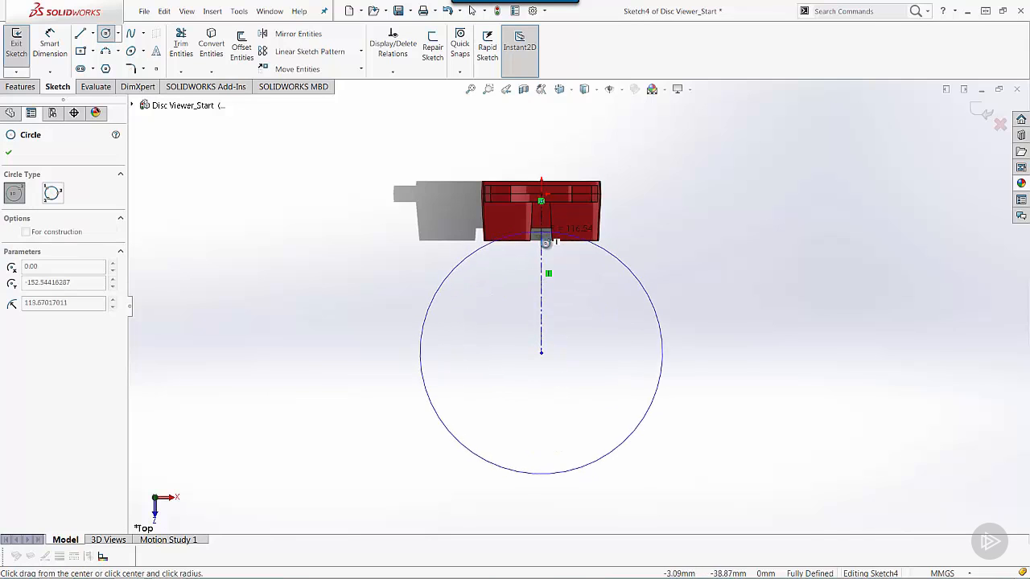
{"action": "left_click", "coordinate": [544, 240]}
{"action": "right_click", "coordinate": [603, 322]}
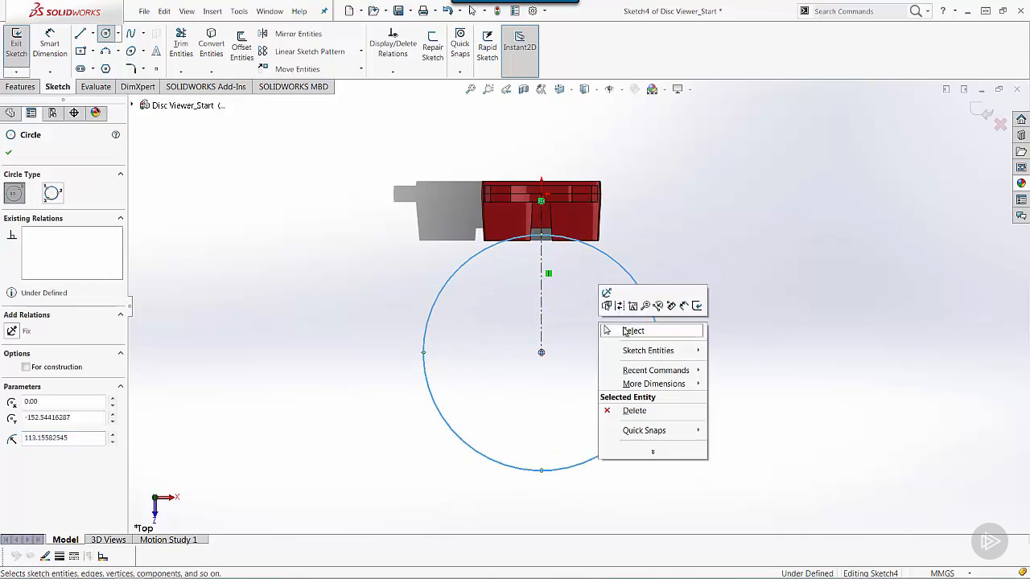
{"action": "left_click", "coordinate": [627, 333]}
Dimension the circle's diameter to 1200 mm
{"action": "key", "text": "s"}
{"action": "left_click", "coordinate": [667, 345]}
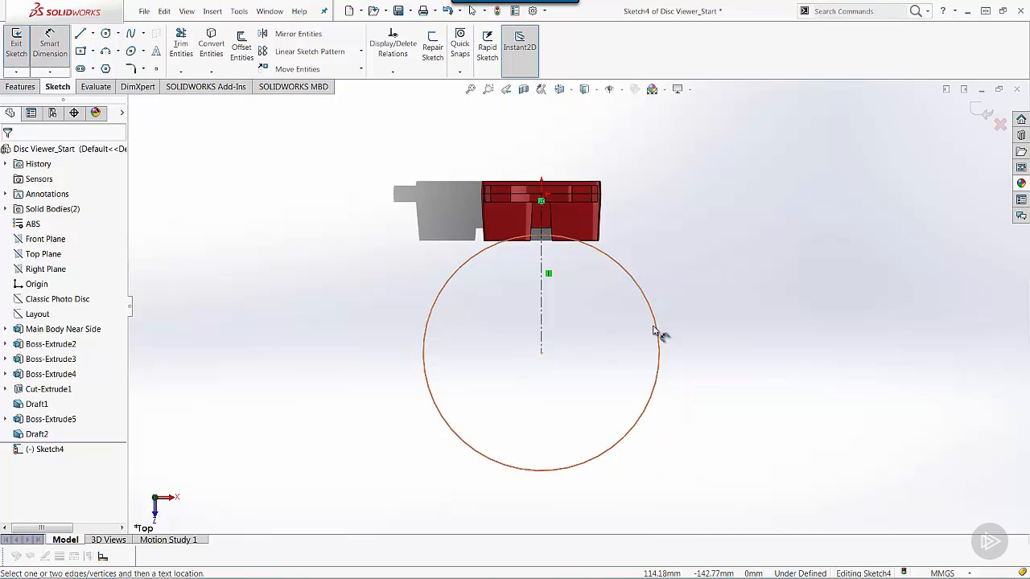
{"action": "left_click", "coordinate": [620, 267]}
{"action": "left_click", "coordinate": [596, 299]}
{"action": "type", "text": "1200"}
{"action": "key", "text": "Return"}
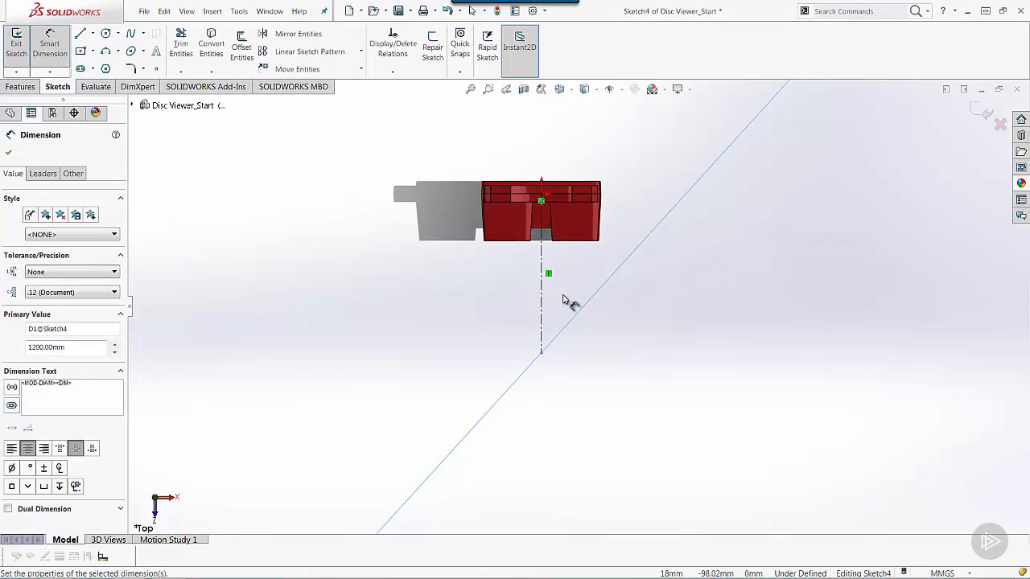
{"action": "key", "text": "f"}
{"action": "key", "text": "Escape"}
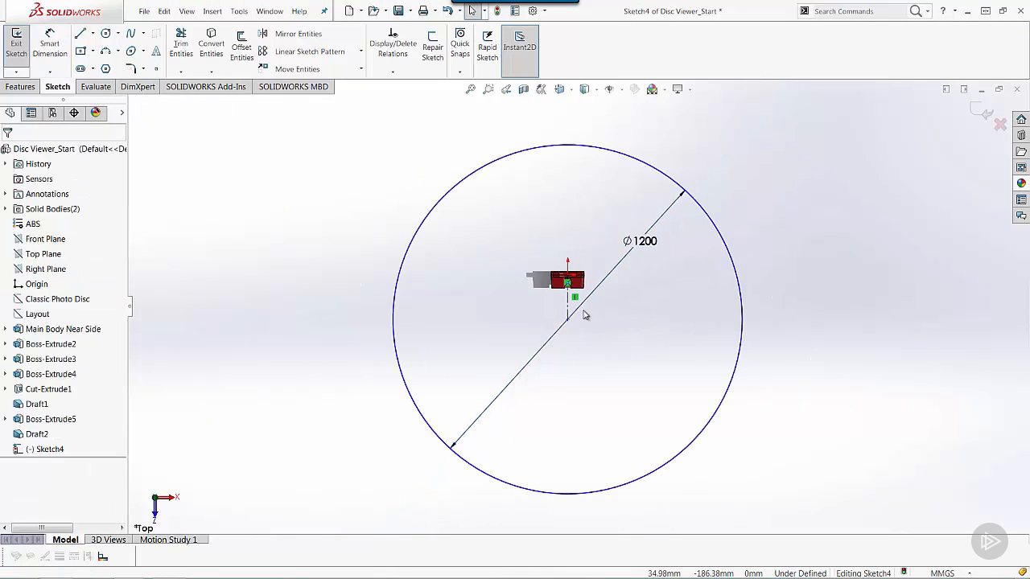
Move the circle's centre vertically to about 634 mm from the origin so its arc crosses the eyepieces
{"action": "left_click", "coordinate": [568, 144]}
{"action": "left_click_drag", "start_coordinate": [568, 319], "coordinate": [573, 463]}
{"action": "key", "text": "Escape"}
{"action": "scroll", "coordinate": [581, 292], "scroll_direction": "down", "scroll_amount": 10}
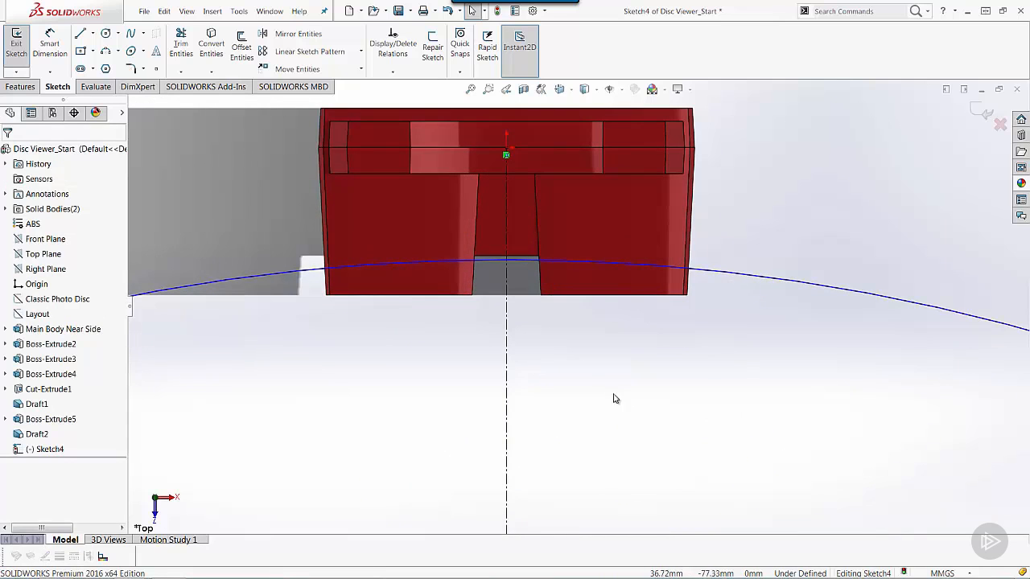
Dimension the circle's near edge, not its centre, 42 mm from the Front Plane and place the dimension beside the body
{"action": "key", "text": "s"}
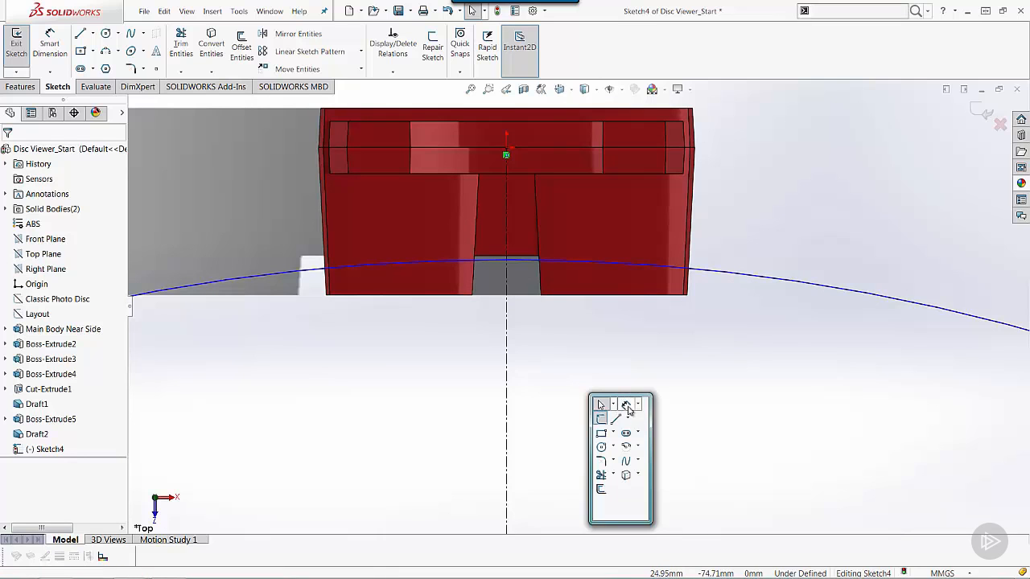
{"action": "left_click", "coordinate": [628, 412]}
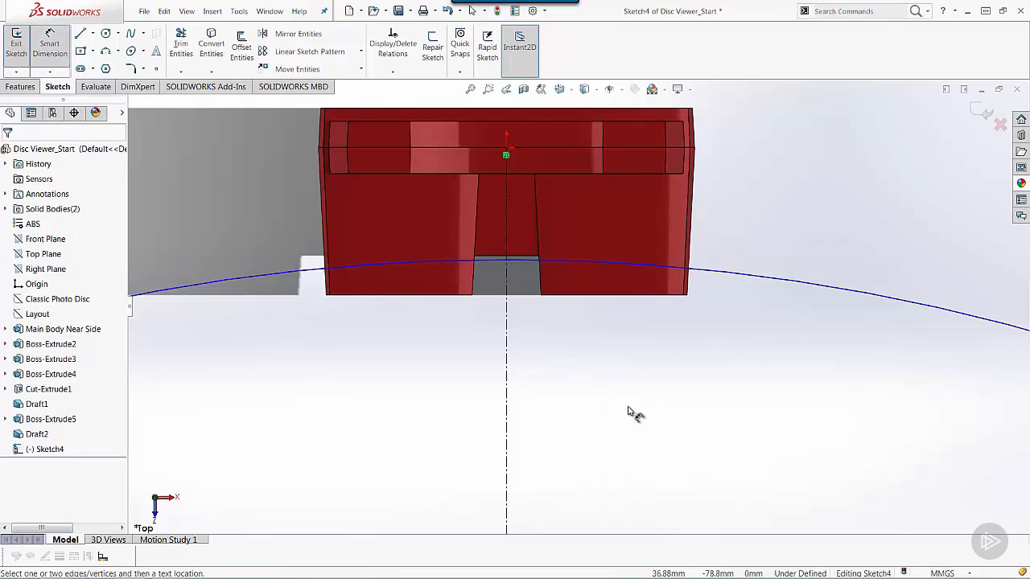
{"action": "left_click", "coordinate": [51, 243]}
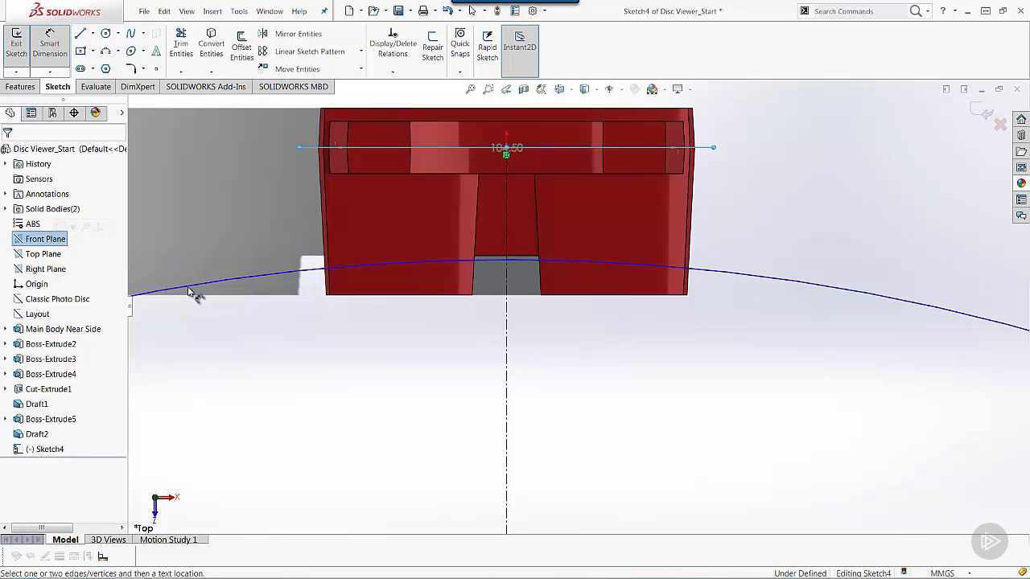
{"action": "left_click", "coordinate": [524, 264]}
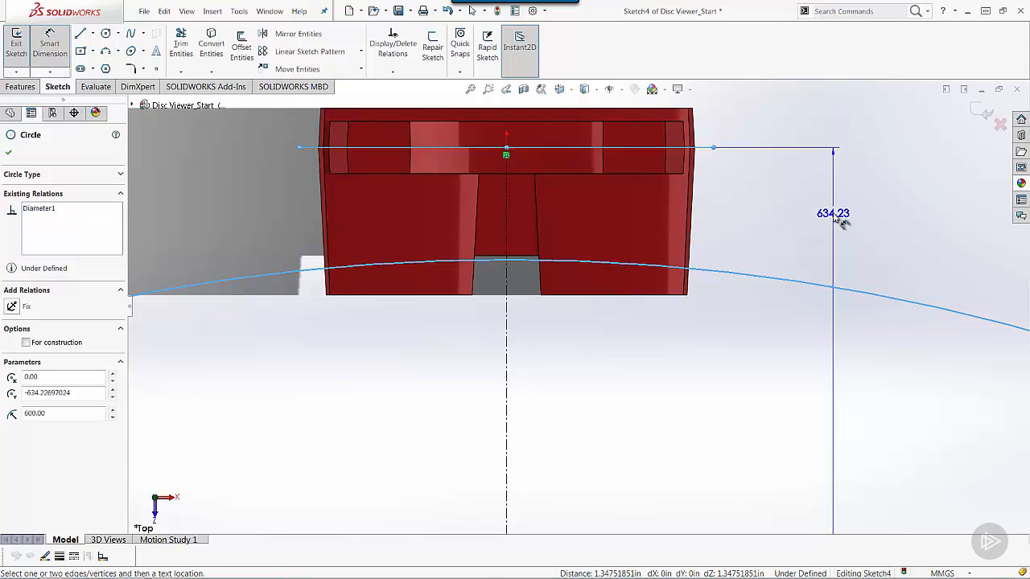
{"action": "key", "text": "Escape"}
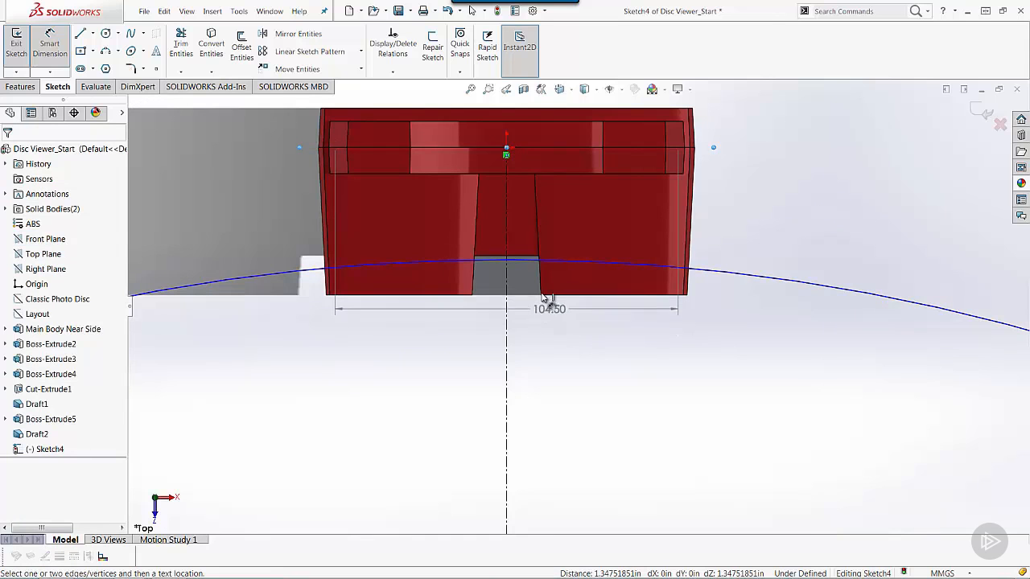
{"action": "left_click", "coordinate": [531, 264]}
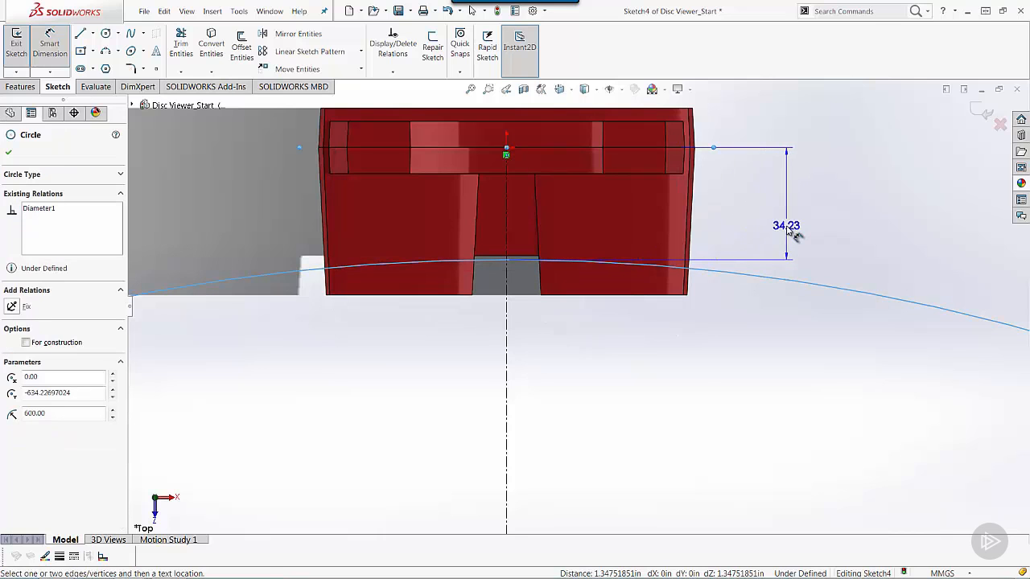
{"action": "left_click", "coordinate": [792, 230]}
{"action": "type", "text": "42"}
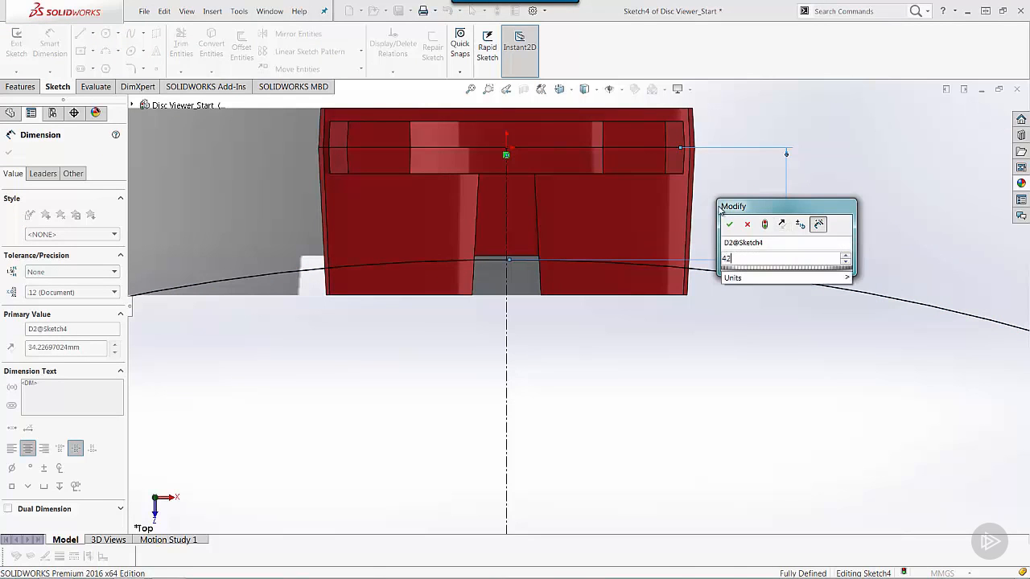
{"action": "key", "text": "Return"}
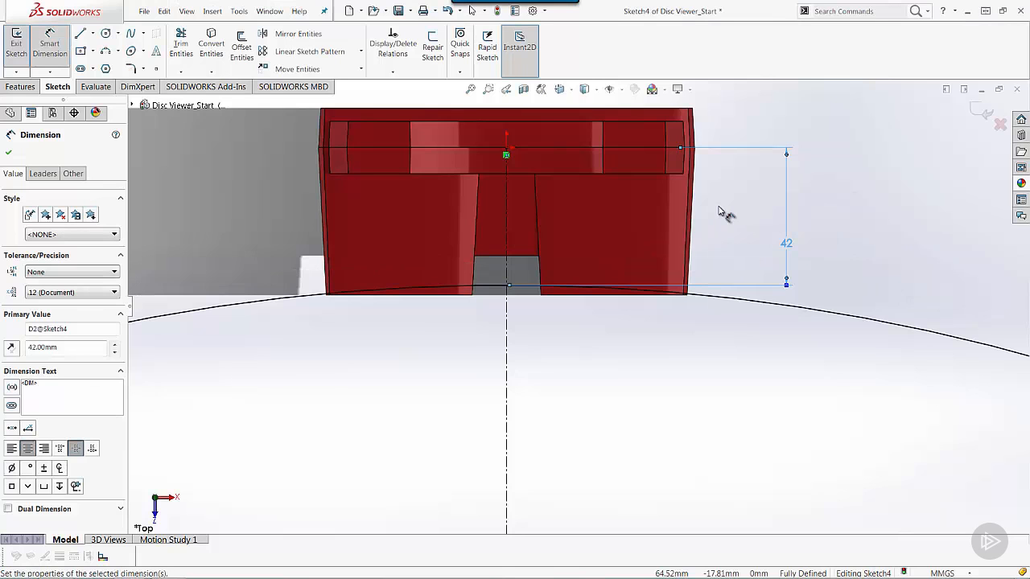
{"action": "left_click_drag", "start_coordinate": [784, 216], "coordinate": [761, 214]}
{"action": "left_click", "coordinate": [809, 252]}
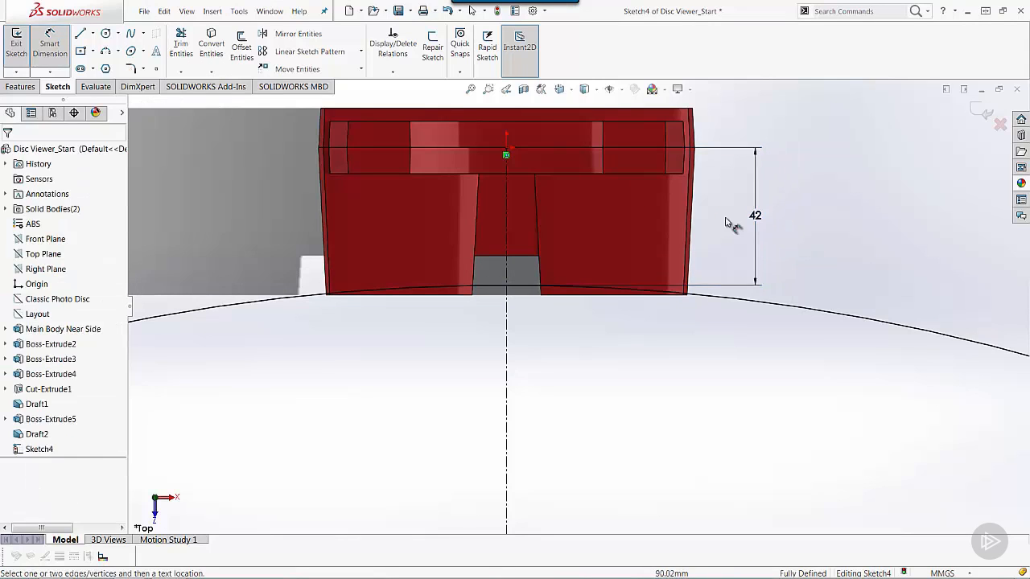
{"action": "left_click", "coordinate": [58, 240]}
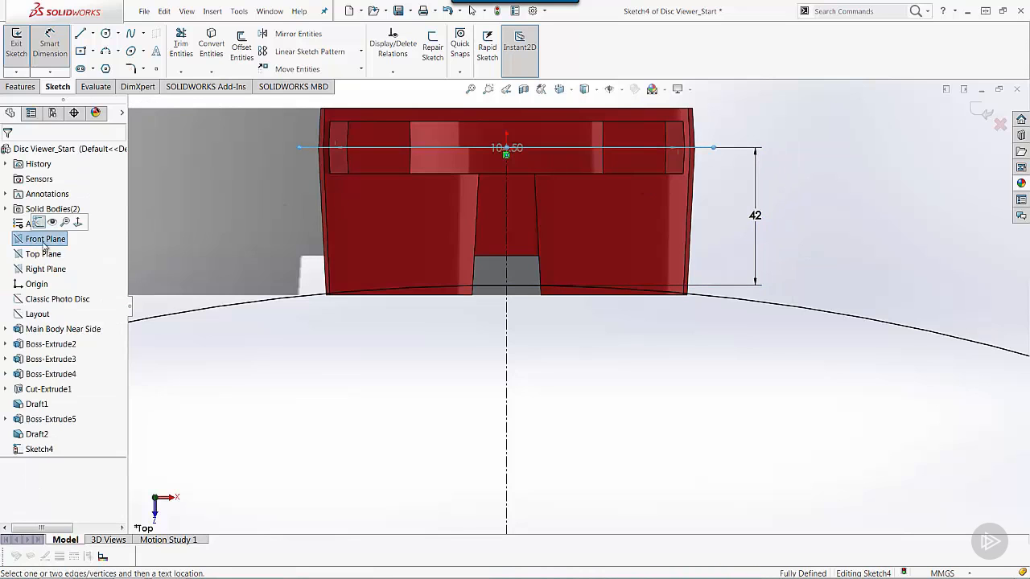
{"action": "left_click", "coordinate": [299, 300]}
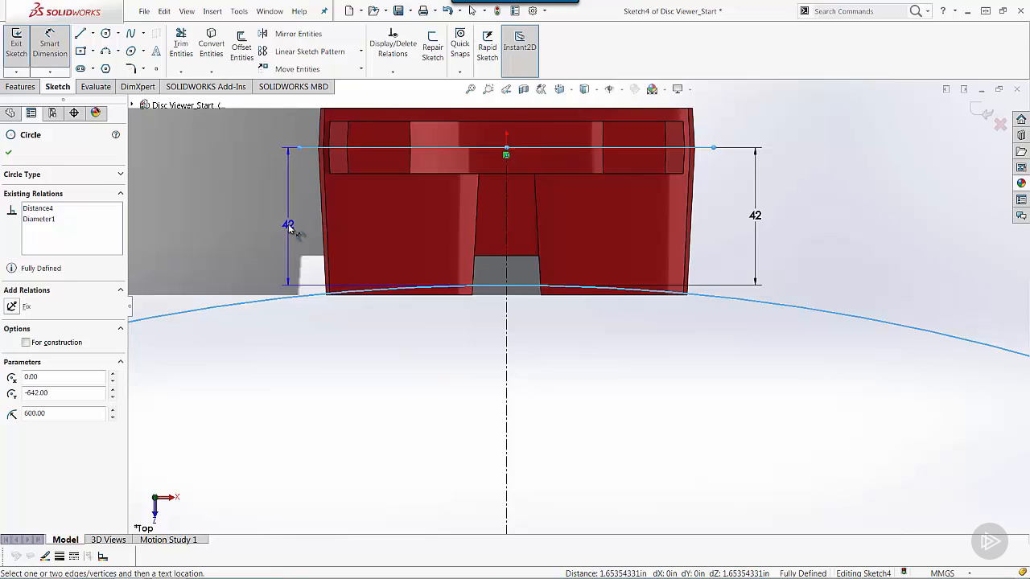
{"action": "key", "text": "Escape"}
{"action": "key", "text": "Escape"}
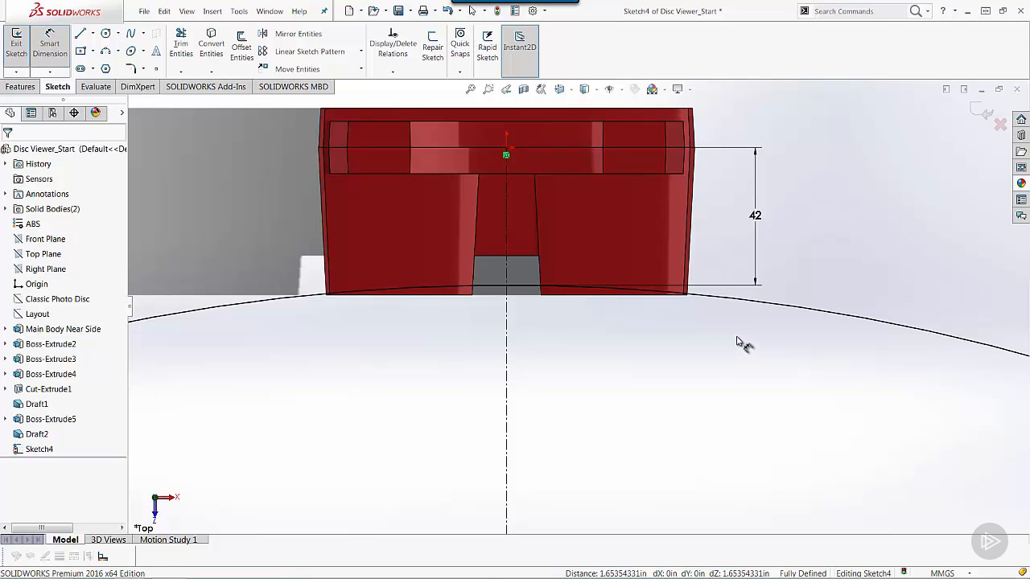
Set up an Extruded Cut from the 1200 mm circle sketch, running Through All - Both from the sketch plane
{"action": "left_click", "coordinate": [20, 86]}
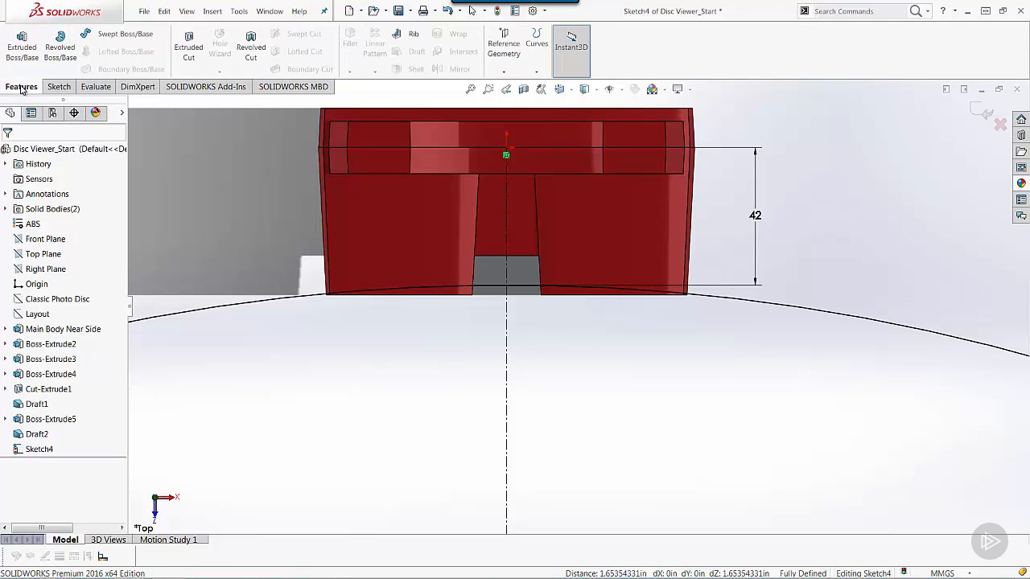
{"action": "left_click", "coordinate": [190, 50]}
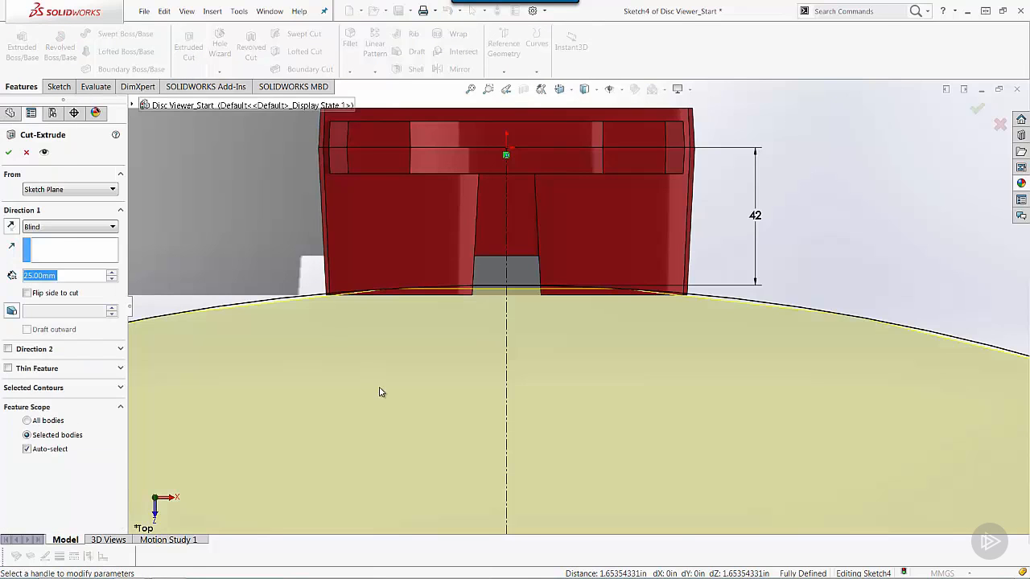
{"action": "scroll", "coordinate": [379, 391], "scroll_direction": "up", "scroll_amount": 5}
{"action": "middle_click_drag", "start_coordinate": [554, 482], "coordinate": [554, 366]}
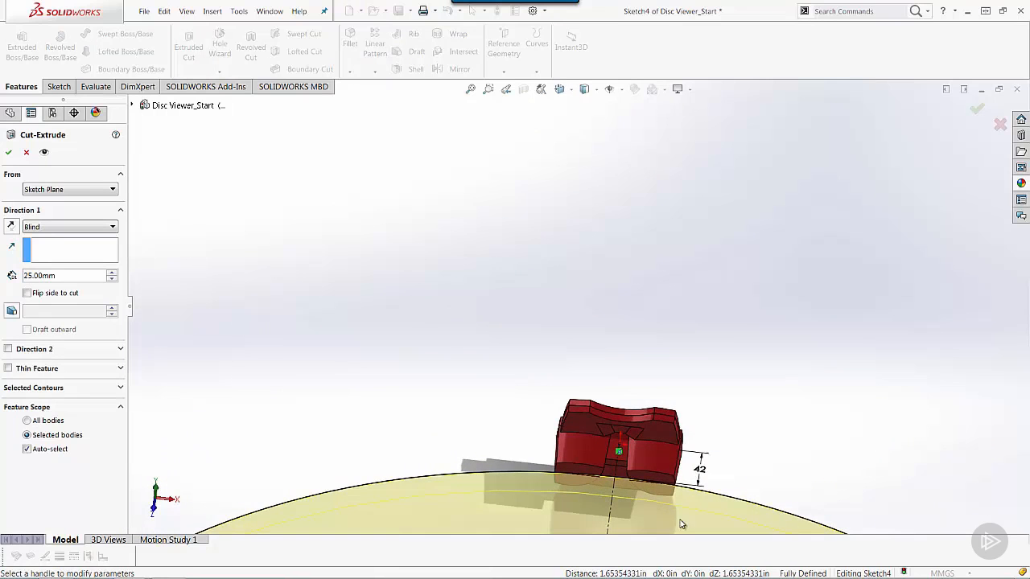
{"action": "scroll", "coordinate": [700, 518], "scroll_direction": "down", "scroll_amount": 3}
{"action": "middle_click_drag", "start_coordinate": [712, 508], "coordinate": [674, 368], "text": "ctrl"}
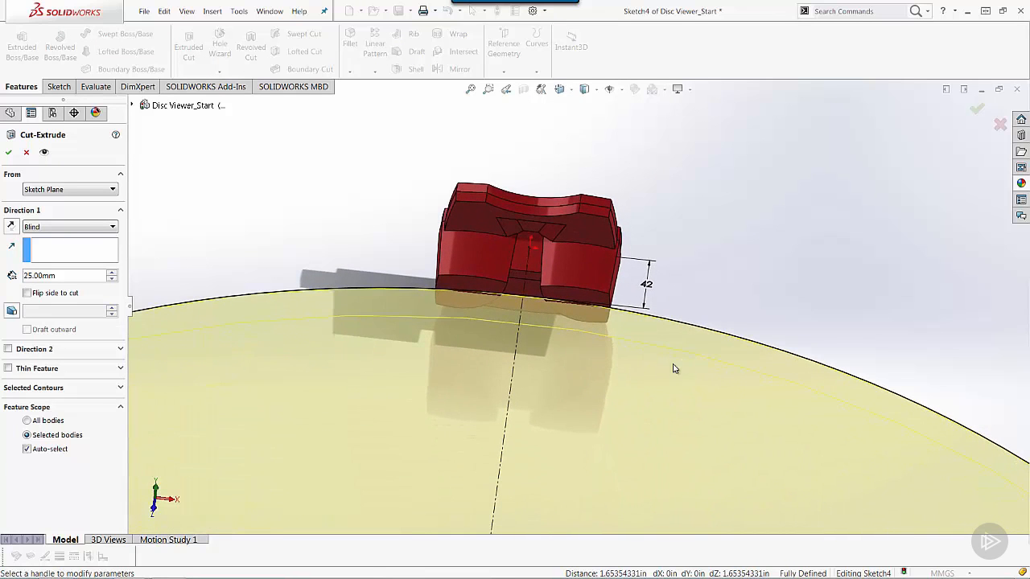
{"action": "left_click", "coordinate": [114, 227]}
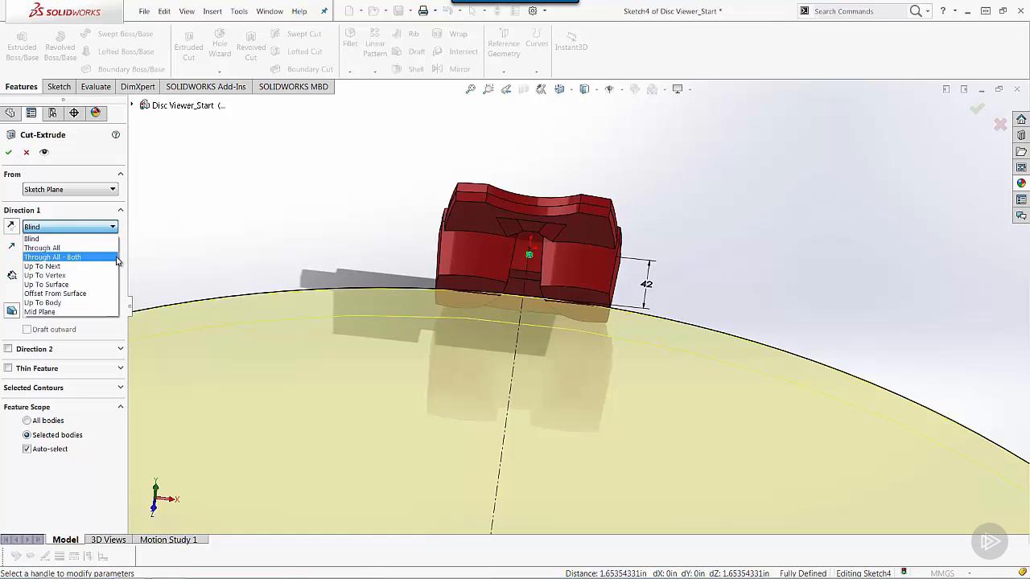
{"action": "left_click", "coordinate": [112, 255]}
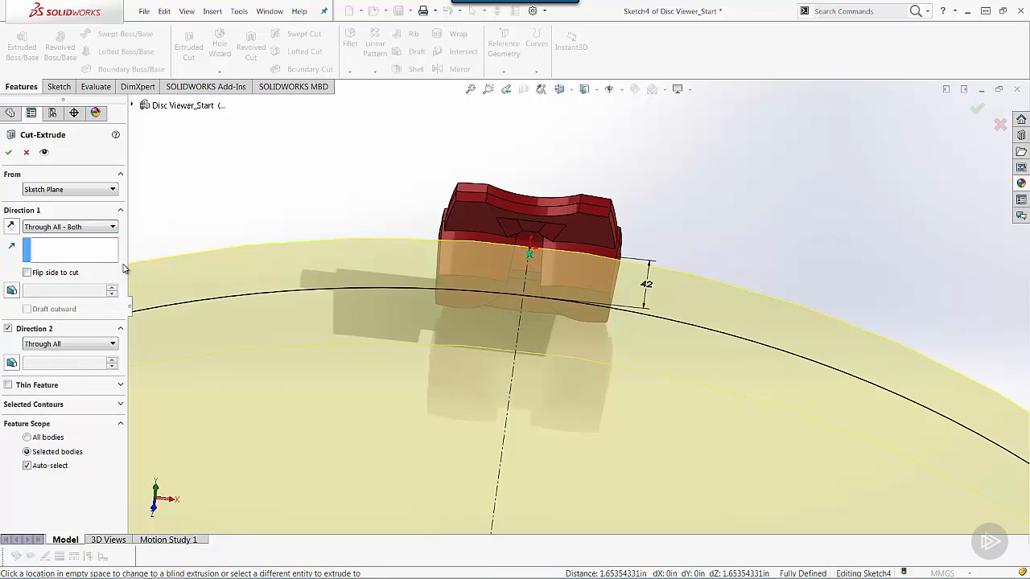
Turn off automatic body selection, limit the cut to the body carrying the eyepieces, and complete the cut
{"action": "left_click", "coordinate": [27, 466]}
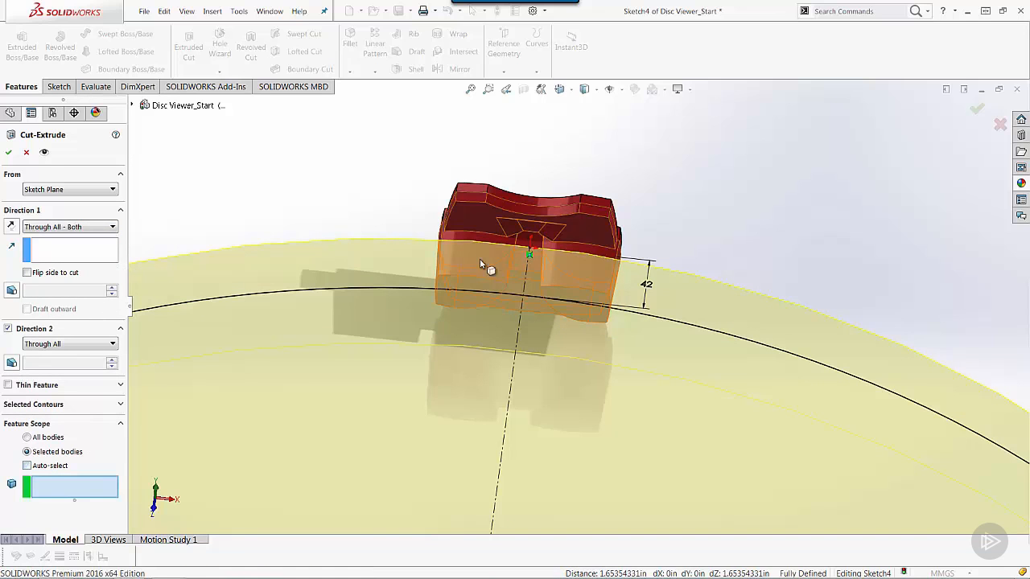
{"action": "left_click", "coordinate": [476, 239]}
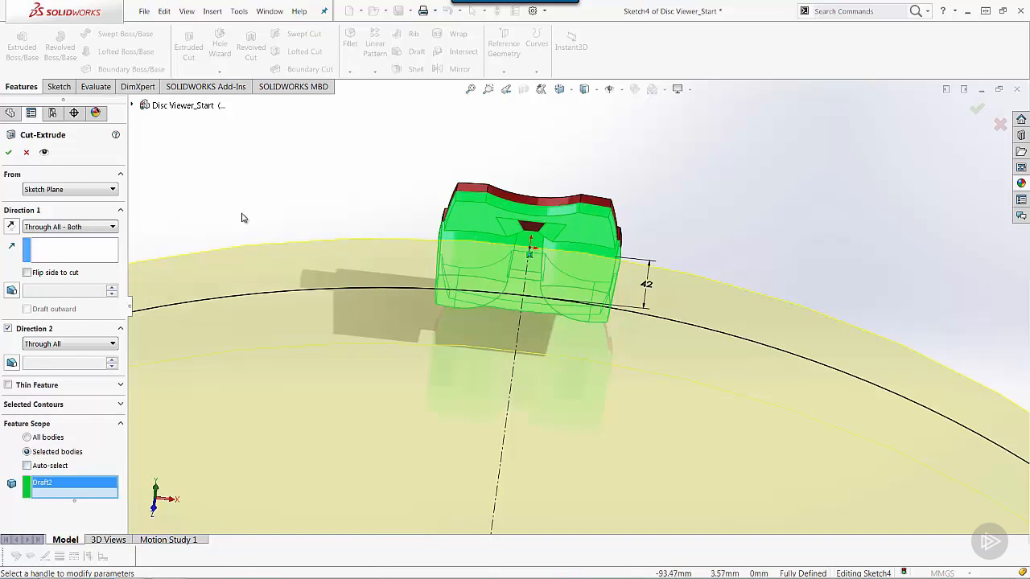
{"action": "left_click", "coordinate": [9, 153]}
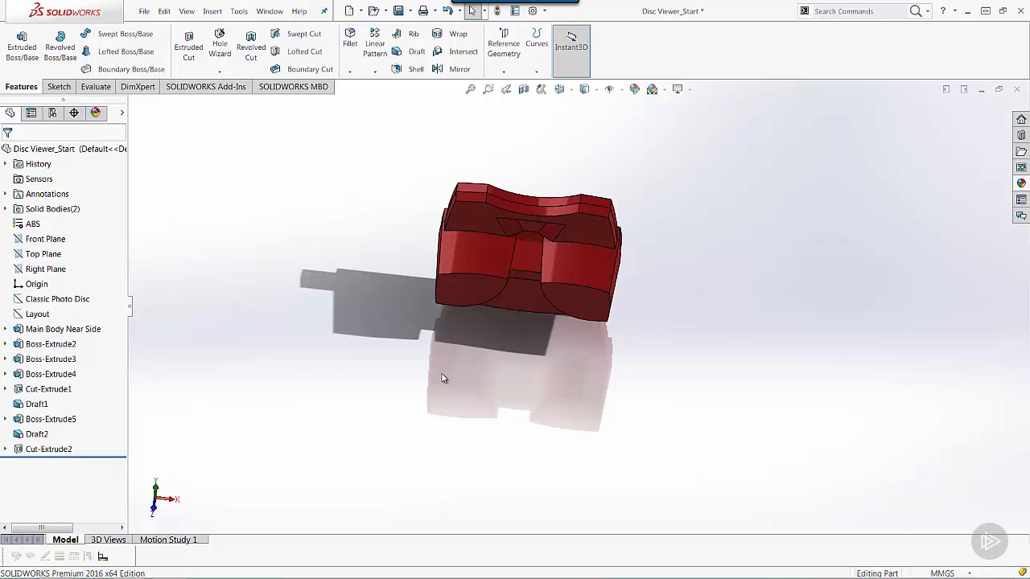
{"action": "middle_click_drag", "start_coordinate": [454, 409], "coordinate": [424, 330]}
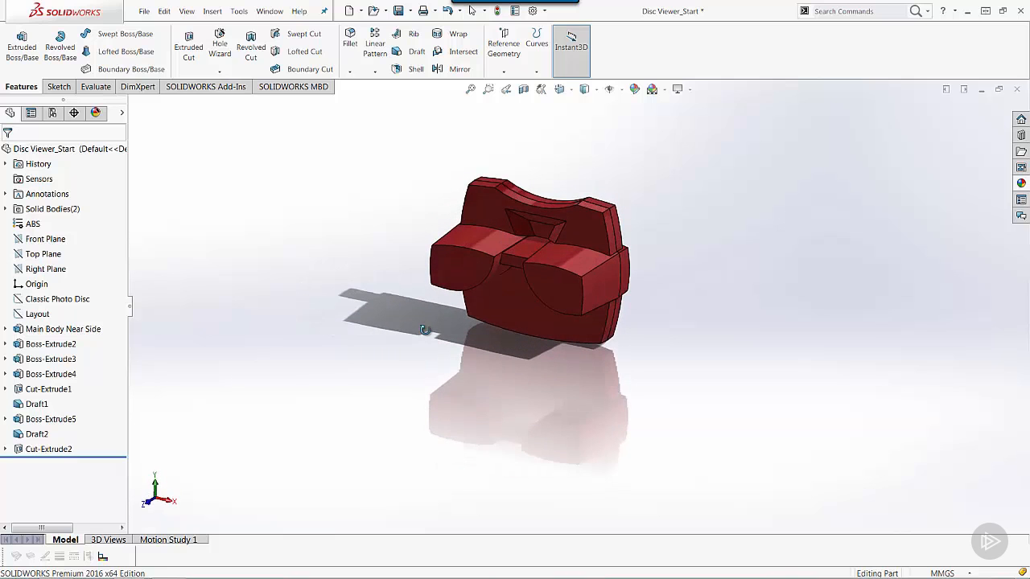
{"action": "middle_click_drag", "start_coordinate": [500, 342], "coordinate": [512, 383], "text": "ctrl"}
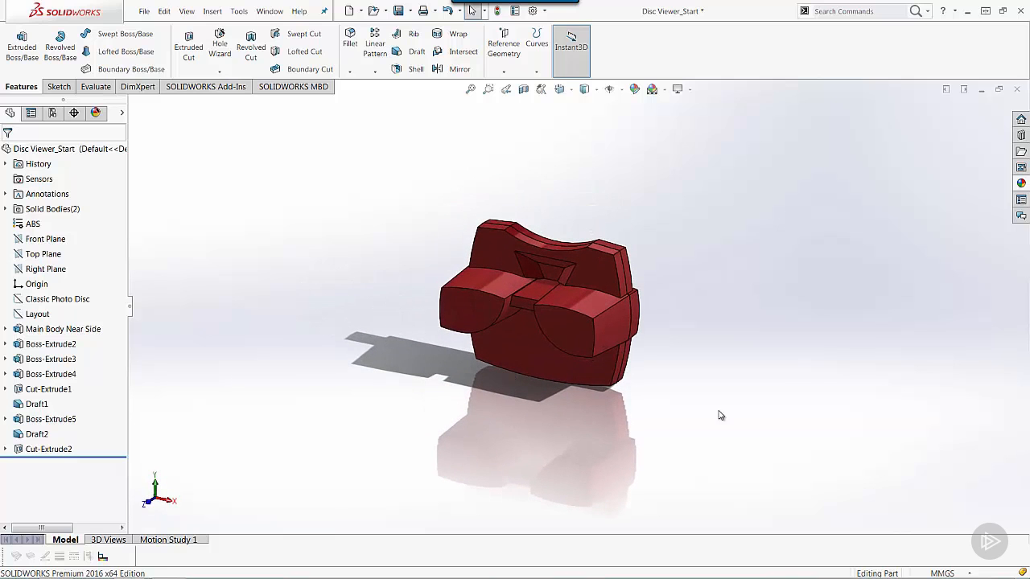
{"action": "middle_click_drag", "start_coordinate": [738, 407], "coordinate": [792, 388], "text": "shift"}
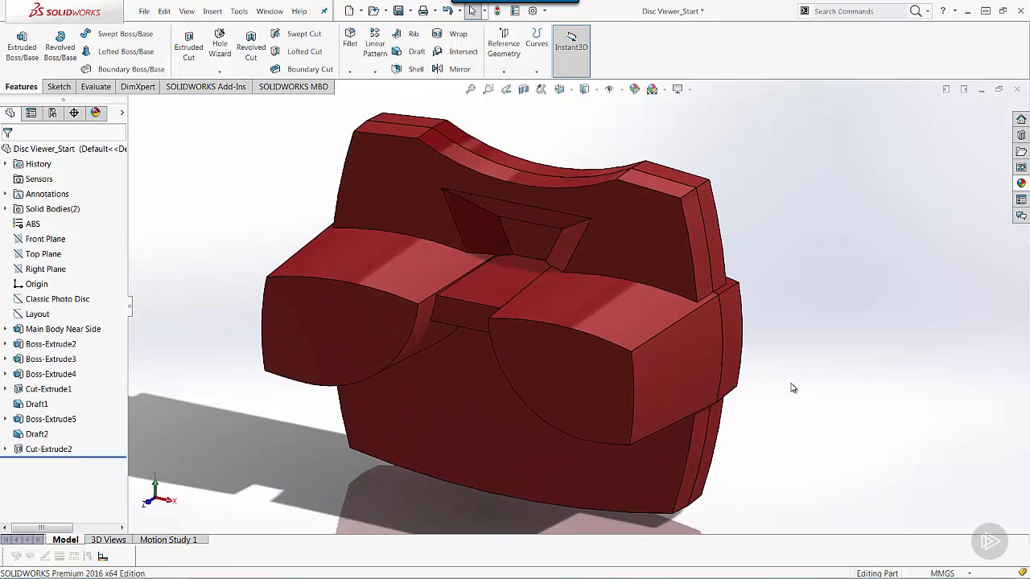